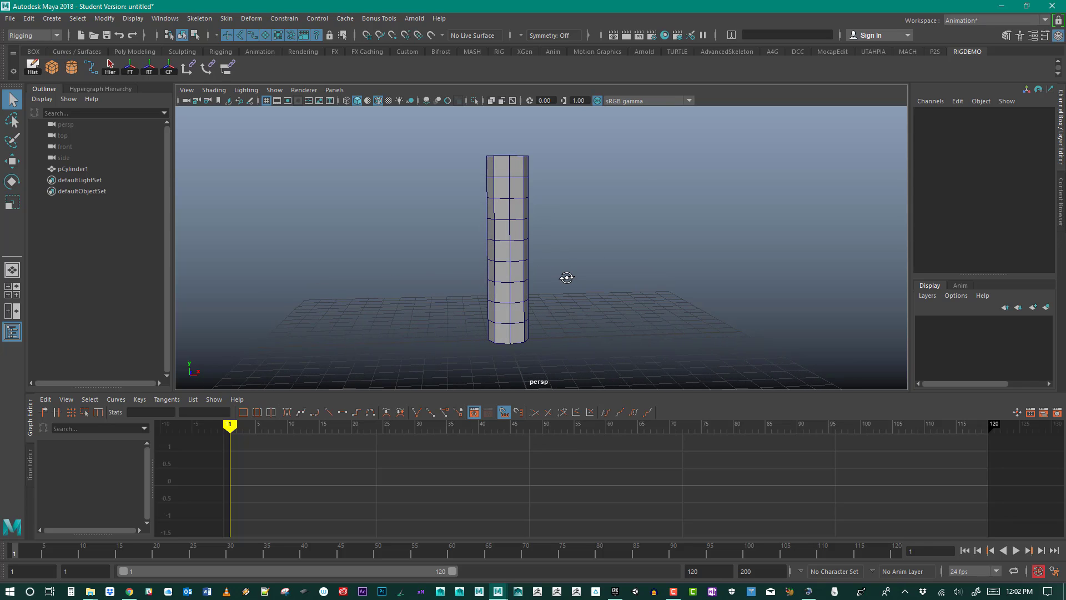
# - Select the cylinder and show it at full height in a maximized side view
pyautogui.click(494, 216)
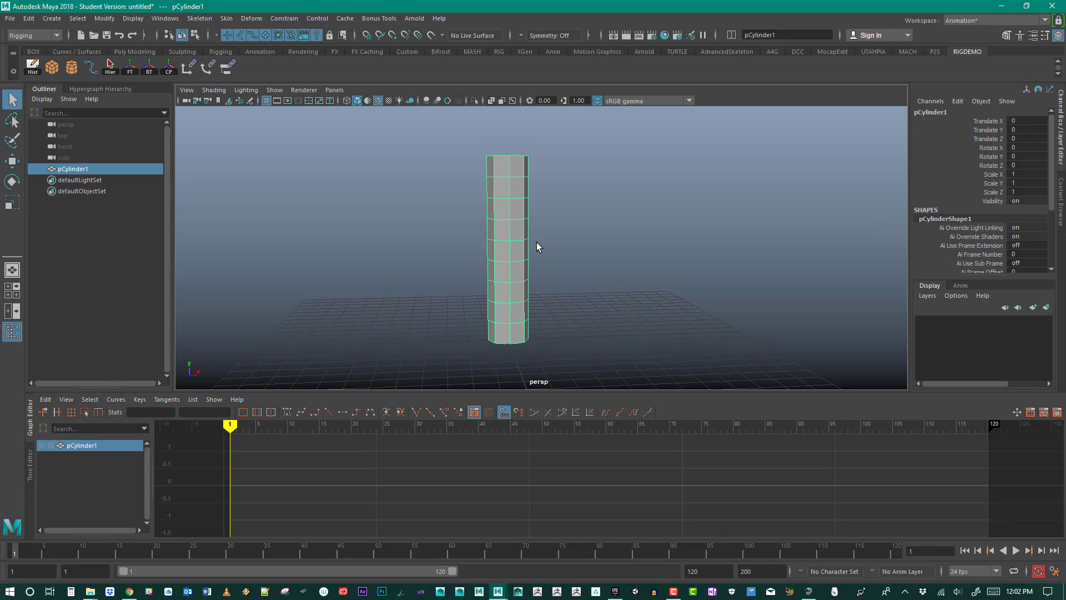
pyautogui.moveTo(528, 233)
pyautogui.keyDown('alt'); pyautogui.mouseDown()
pyautogui.moveTo(602, 255)
pyautogui.moveTo(538, 233)
pyautogui.moveTo(601, 235)
pyautogui.moveTo(501, 217)
pyautogui.moveTo(534, 222)
pyautogui.mouseUp(); pyautogui.keyUp('alt')
pyautogui.press('space')
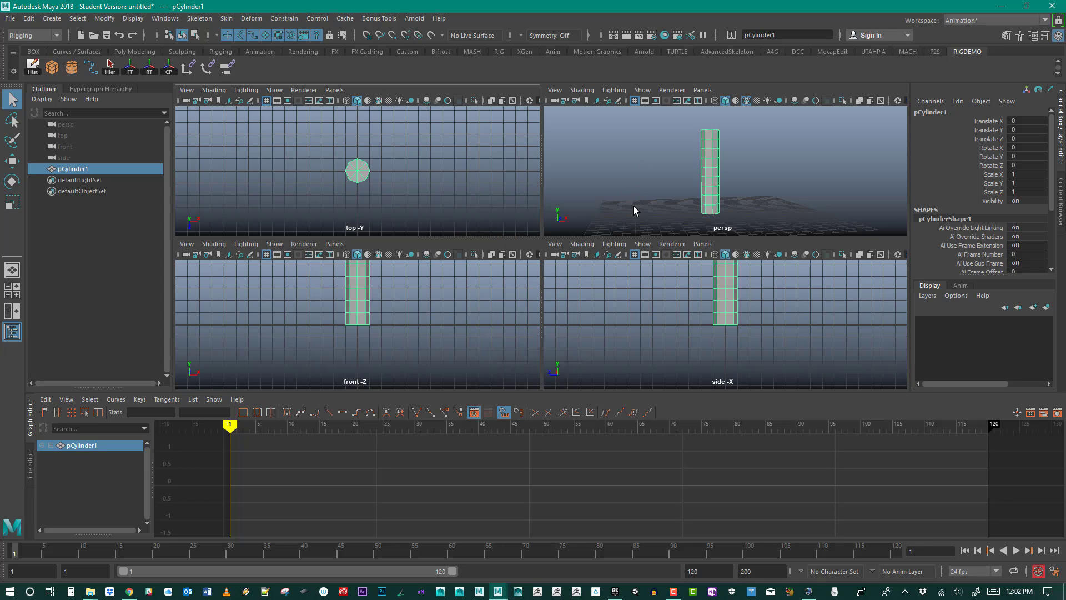
pyautogui.press('space')
pyautogui.keyDown('alt'); pyautogui.moveTo(530, 248); pyautogui.dragTo(478, 360, button='middle'); pyautogui.keyUp('alt')
pyautogui.keyDown('alt'); pyautogui.moveTo(532, 328); pyautogui.dragTo(549, 295, button='right'); pyautogui.keyUp('alt')
pyautogui.keyDown('alt'); pyautogui.moveTo(600, 304); pyautogui.dragTo(603, 318, button='middle'); pyautogui.keyUp('alt')
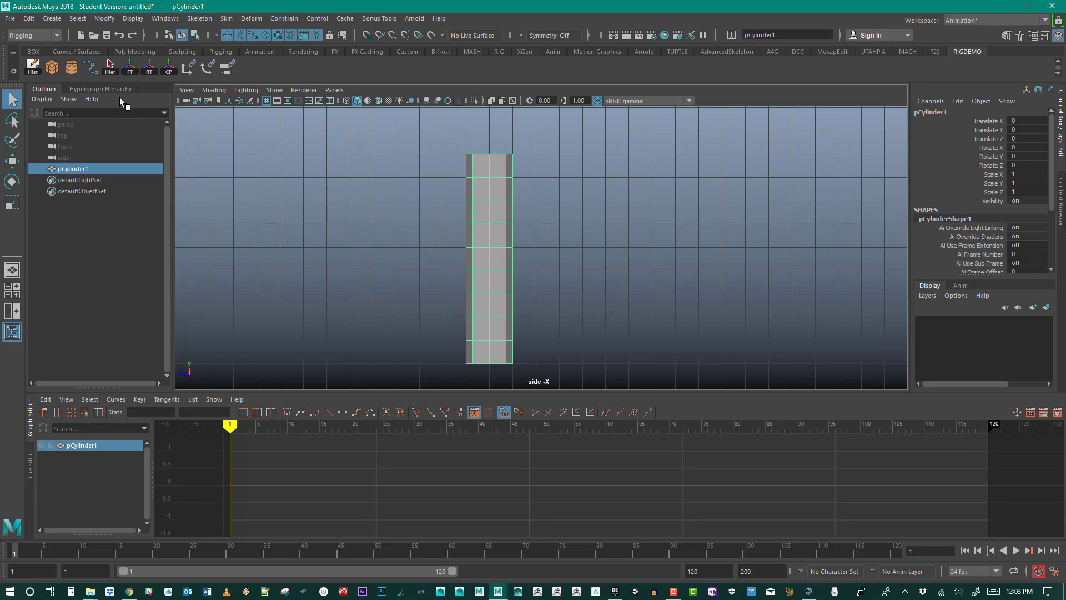
# - Choose the Rigging menu set and add a Create Joints shortcut to the RIGDEMO shelf
pyautogui.click(41, 36)
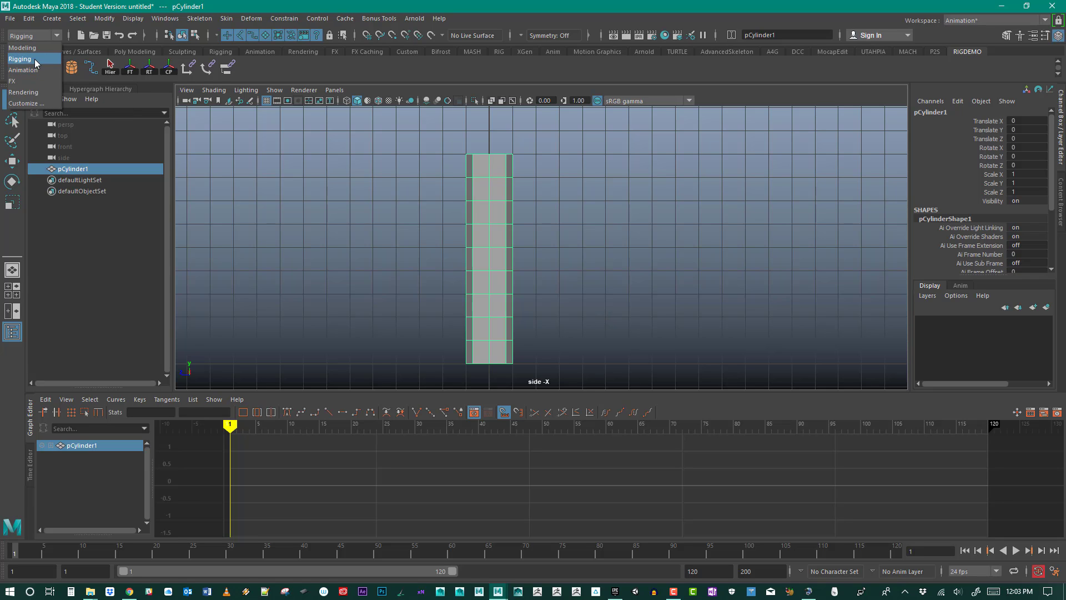
pyautogui.click(35, 59)
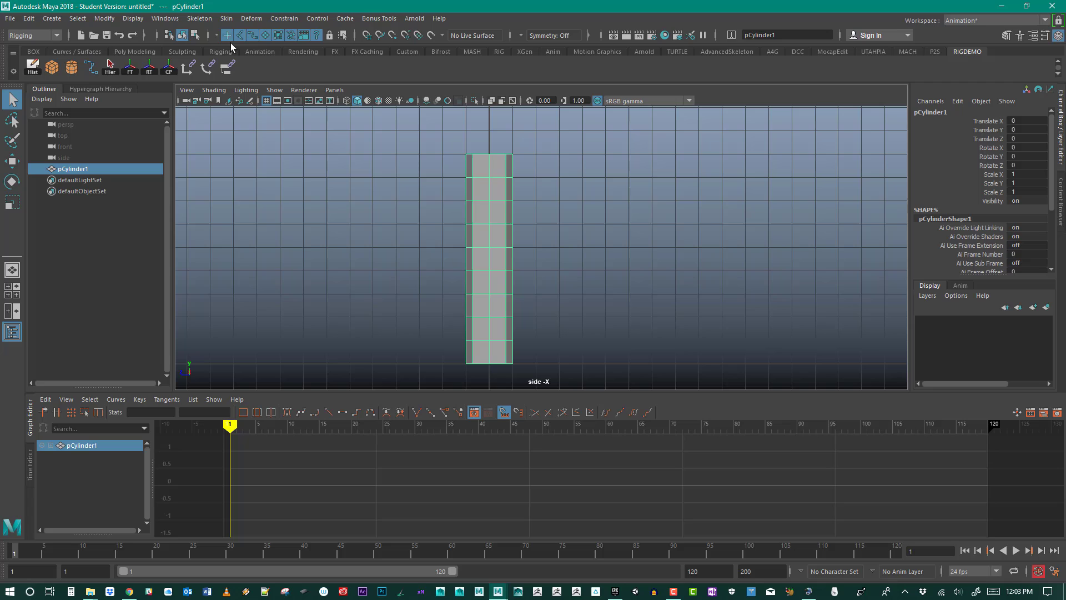
pyautogui.click(199, 18)
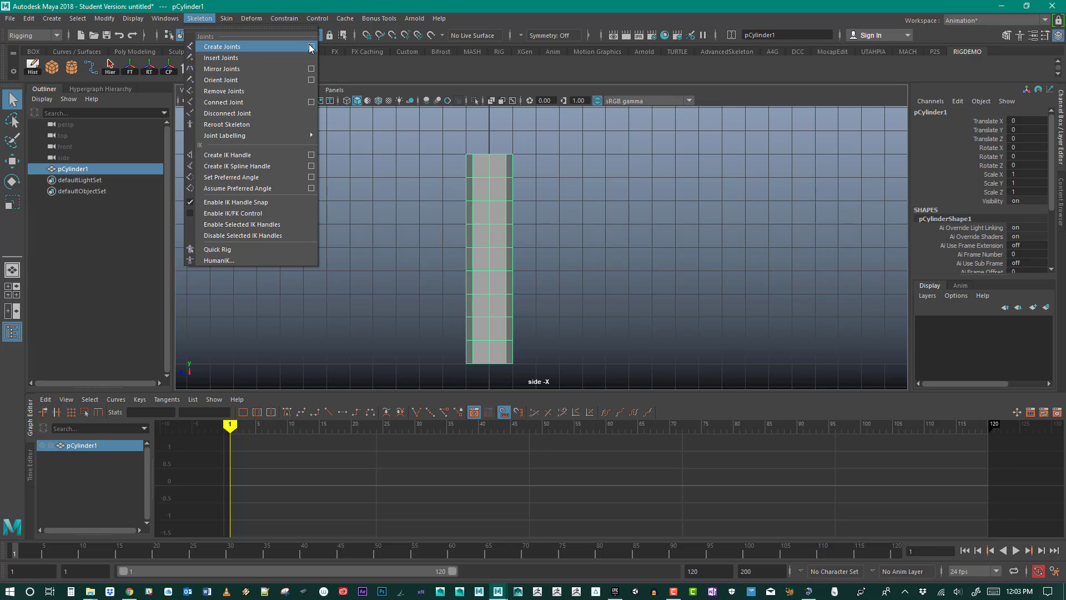
pyautogui.click(365, 69)
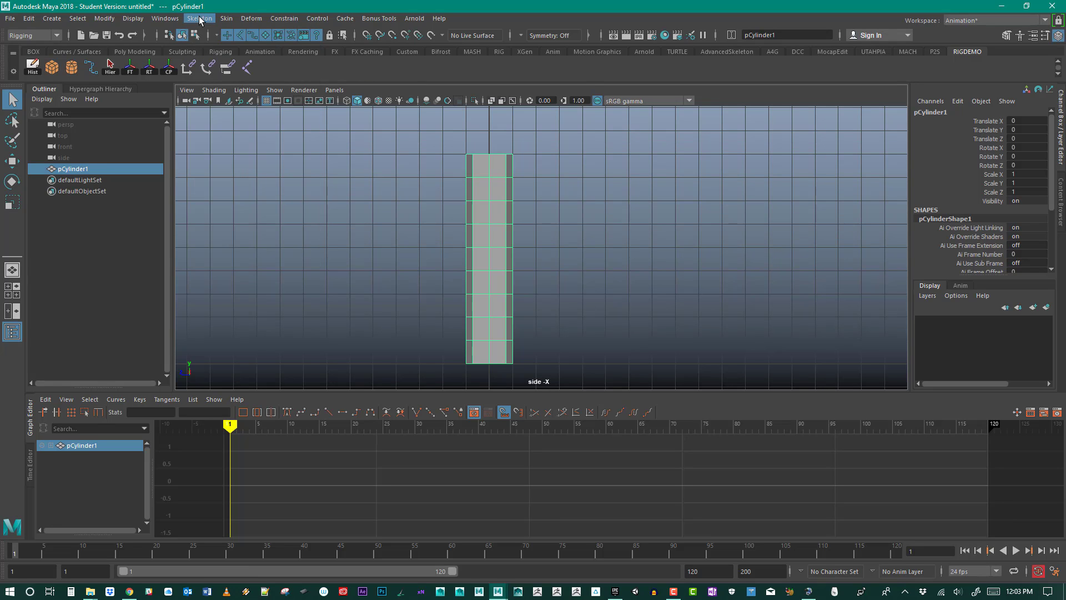
# - Dismiss the Malwarebytes notification and add a Create IK Handle shortcut to the RIGDEMO shelf
pyautogui.click(229, 19)
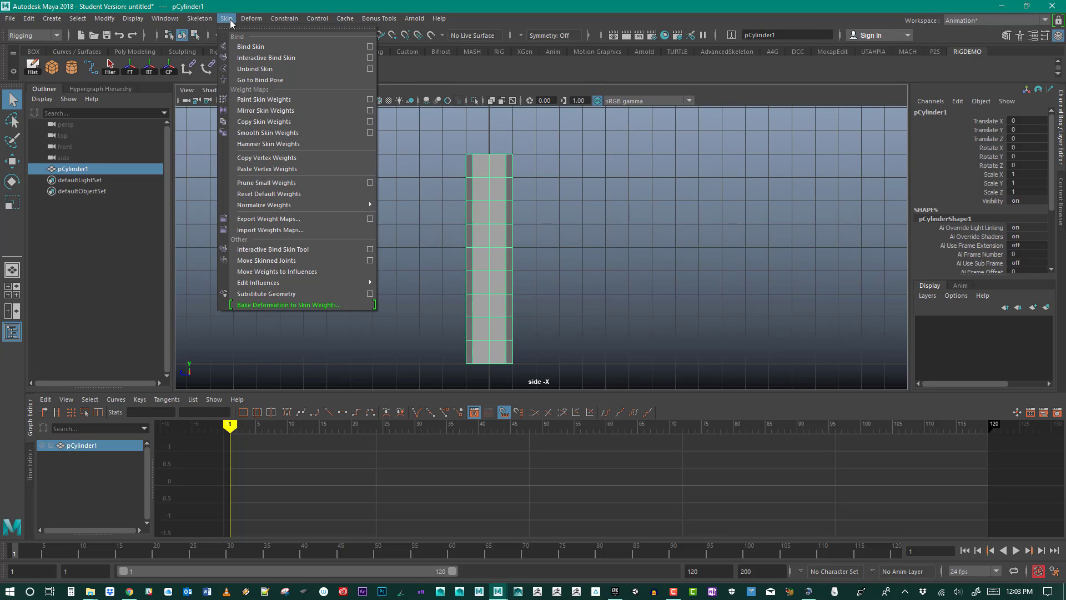
pyautogui.moveTo(202, 22)
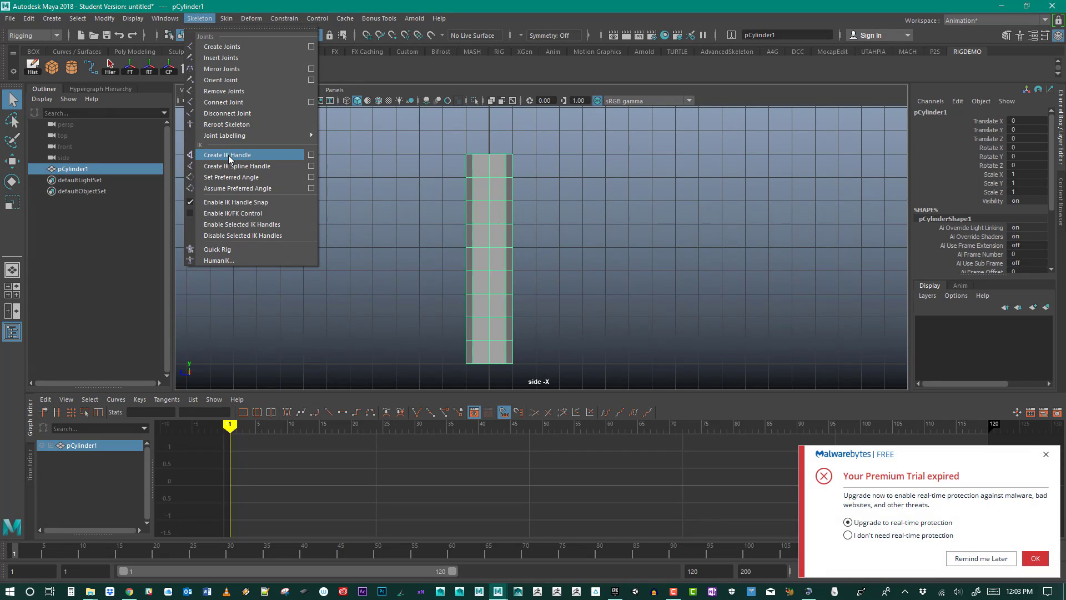
pyautogui.click(1045, 457)
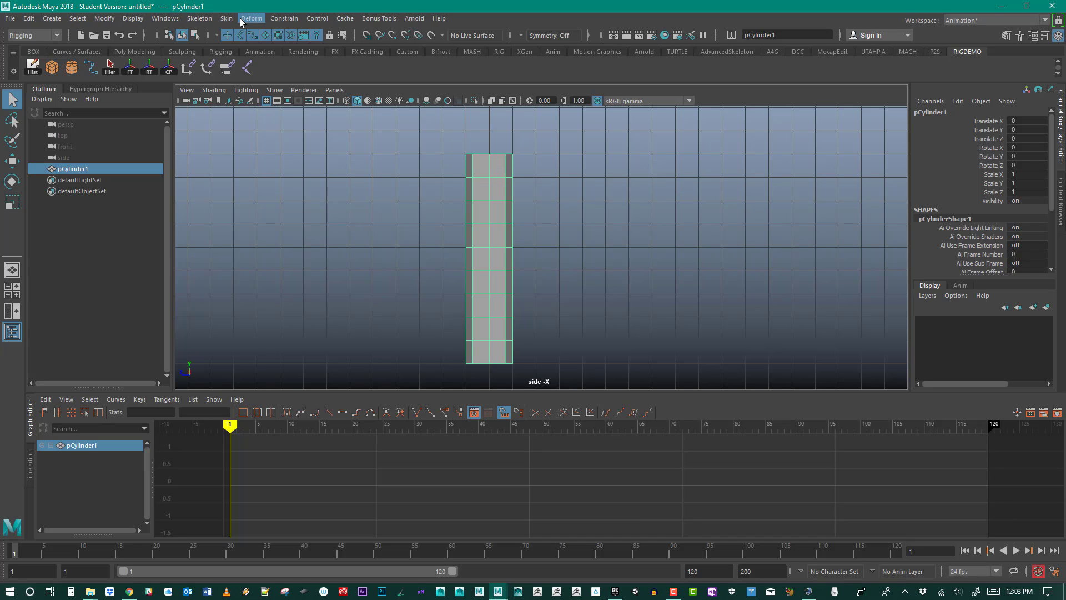
pyautogui.click(200, 18)
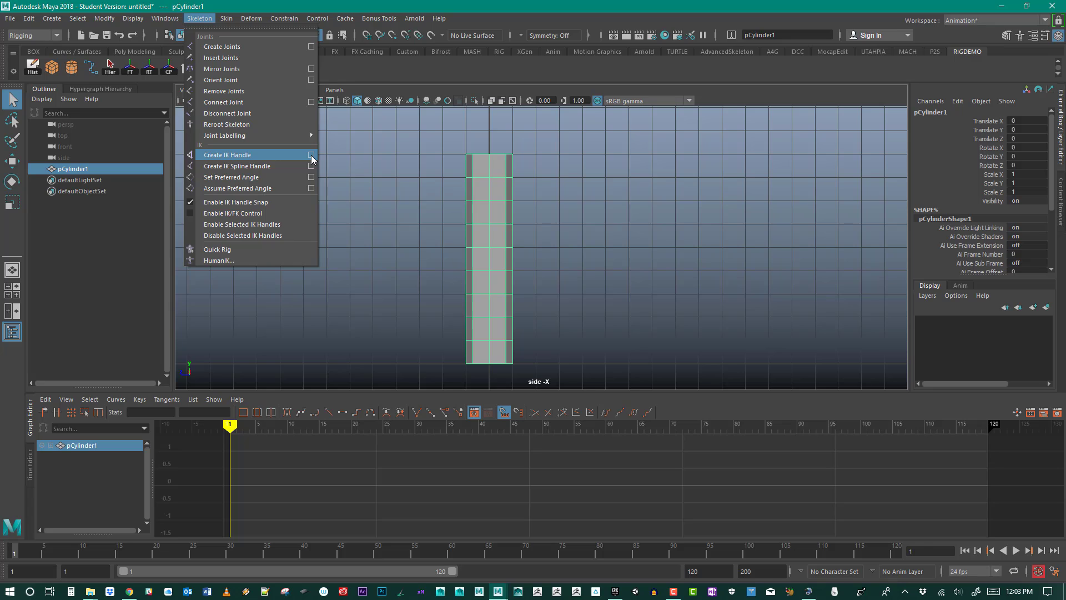
pyautogui.click(372, 62)
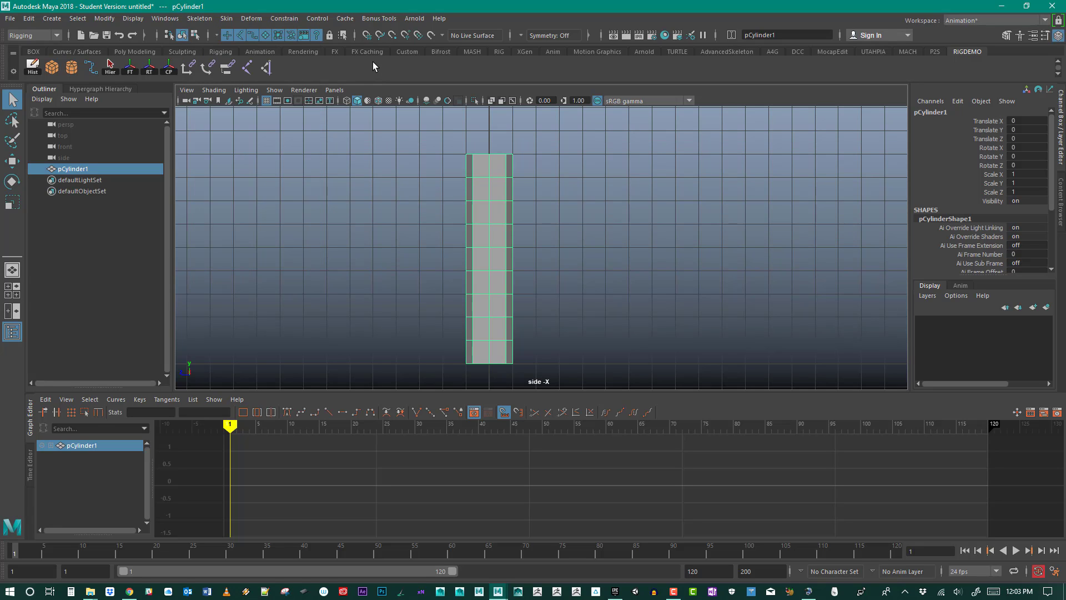
# - Add Bind Skin and Paint Skin Weights shortcuts to the RIGDEMO shelf
pyautogui.click(255, 18)
pyautogui.moveTo(229, 20)
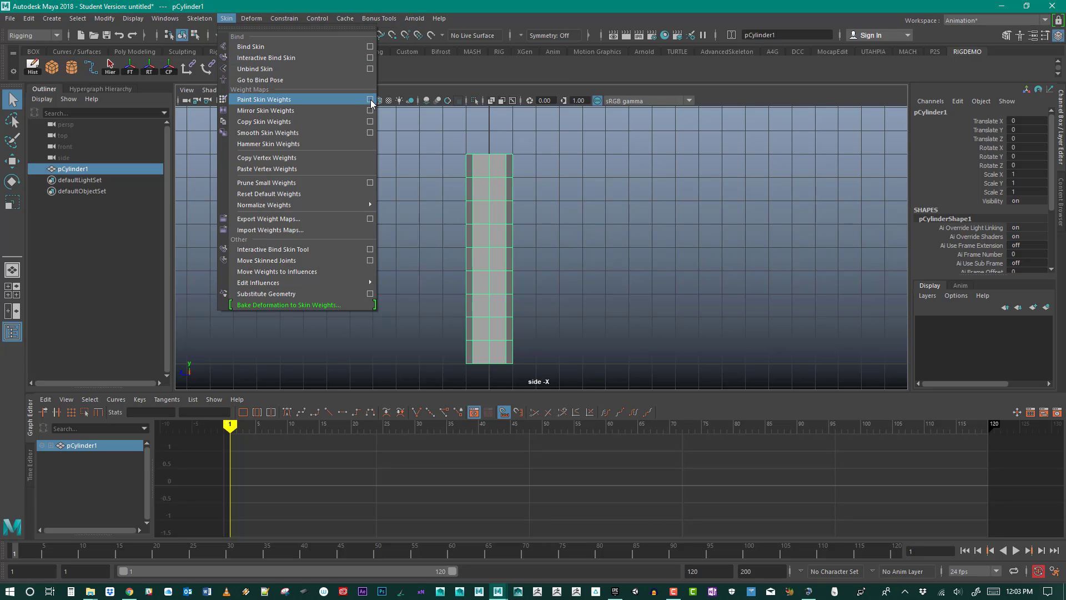
pyautogui.click(420, 75)
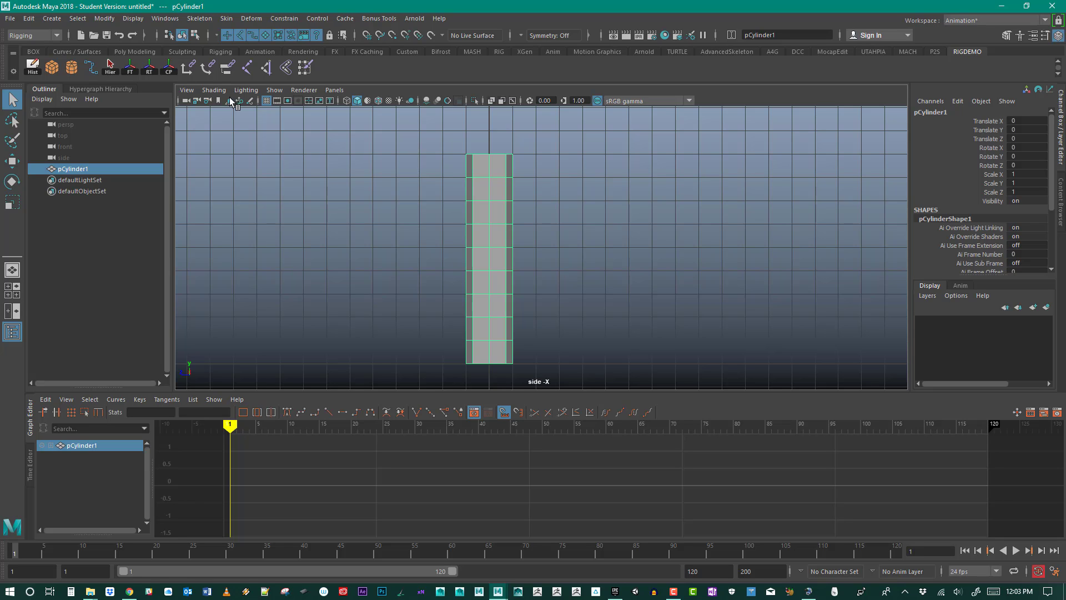
# - Start the Joint tool, display the cylinder in wireframe and place the root joint at the centre of its top, at Y 9
pyautogui.doubleClick(248, 68)
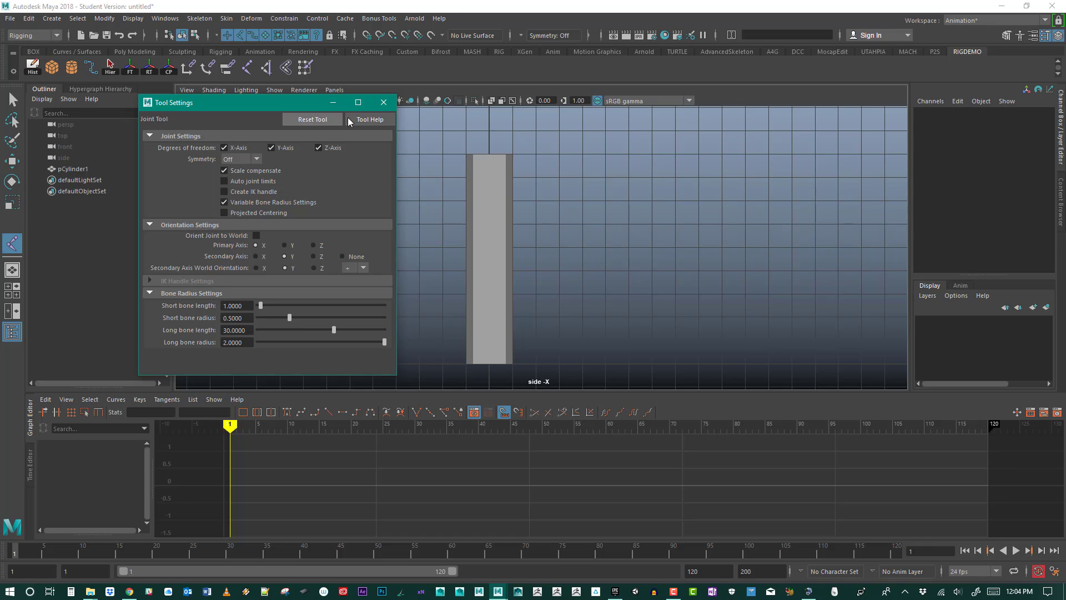
pyautogui.click(383, 103)
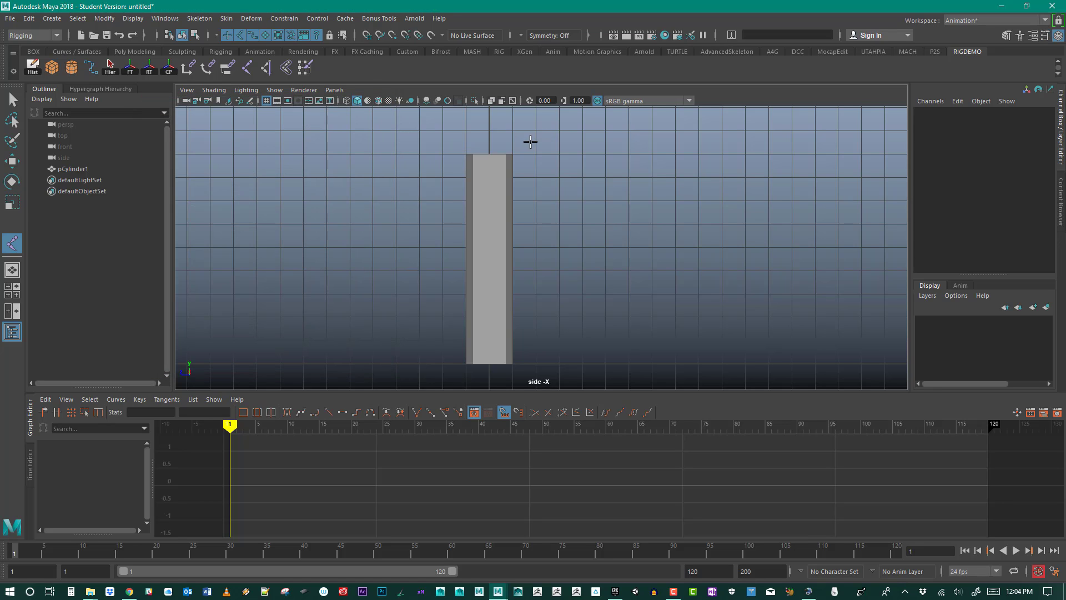
pyautogui.press('4')
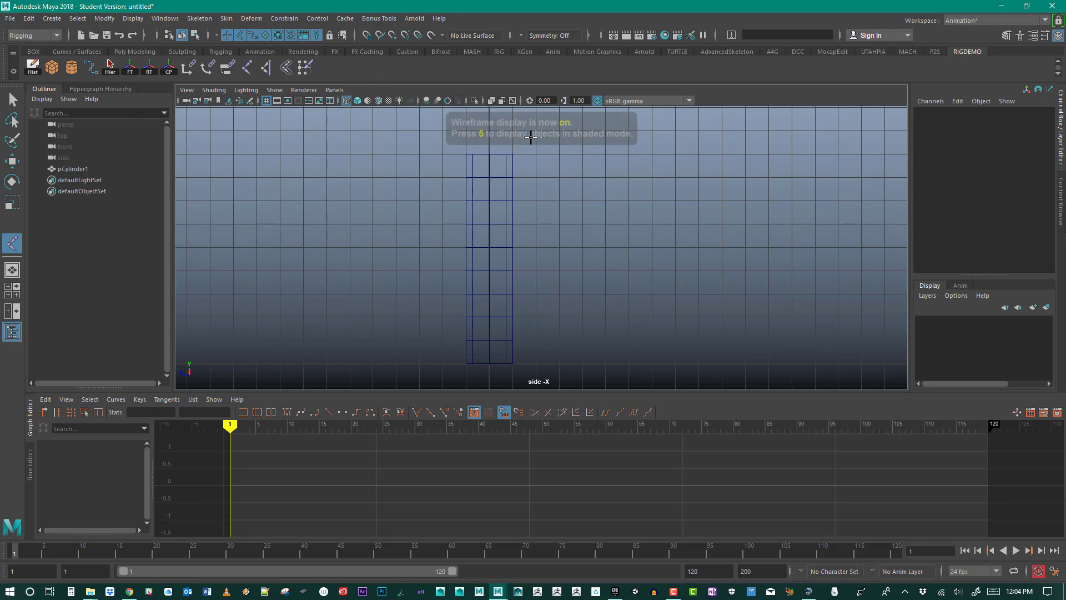
pyautogui.click(489, 154)
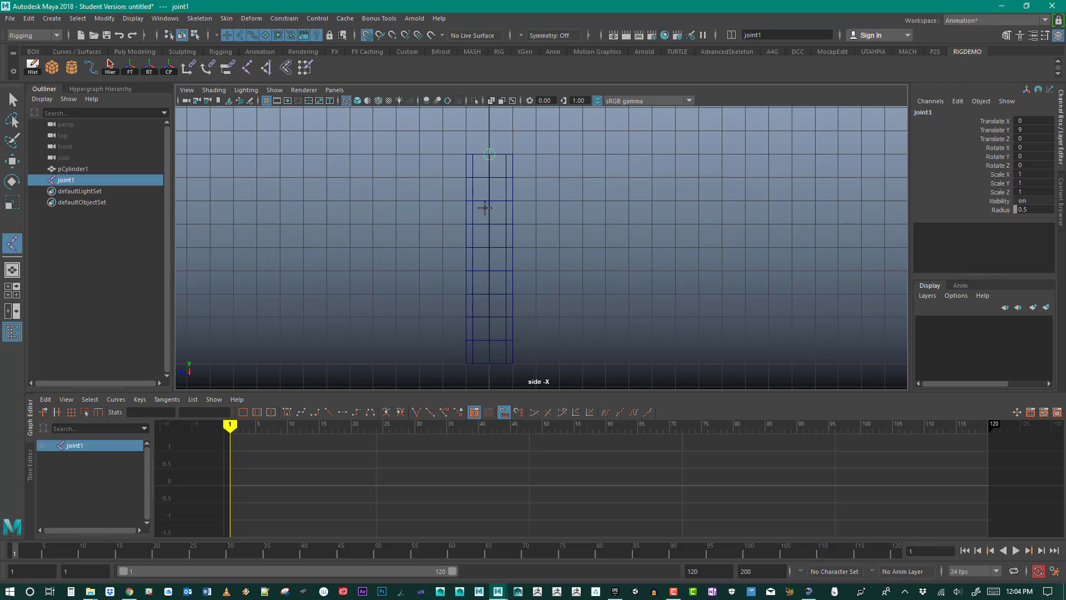
# - Place the middle joint about 4 units below the root, offset about 0.27 from the centre line so the chain bends slightly
pyautogui.click(489, 247)
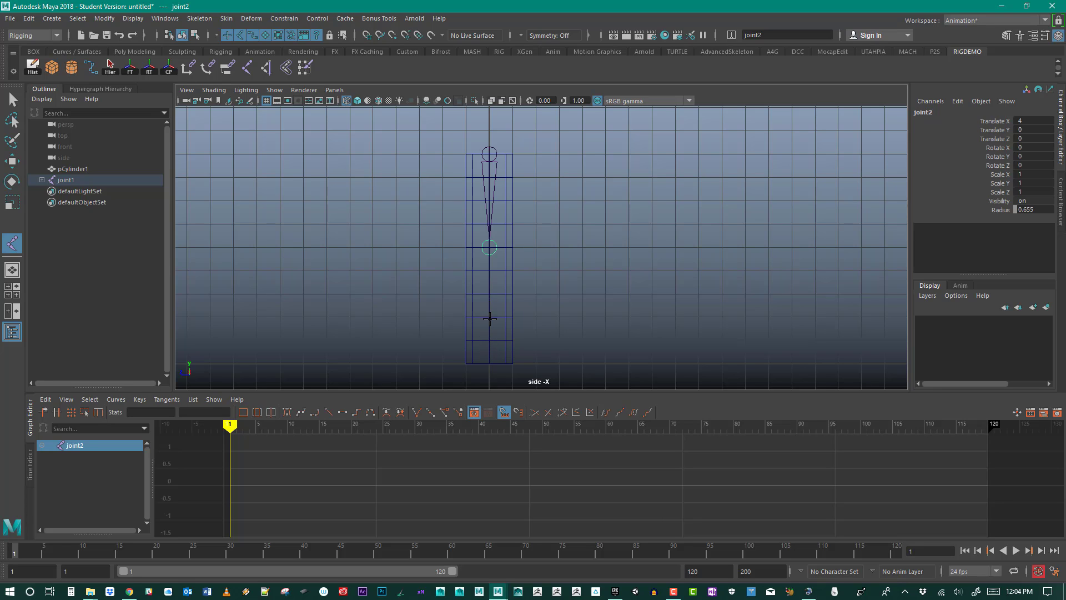
pyautogui.hotkey('ctrl', 'z')
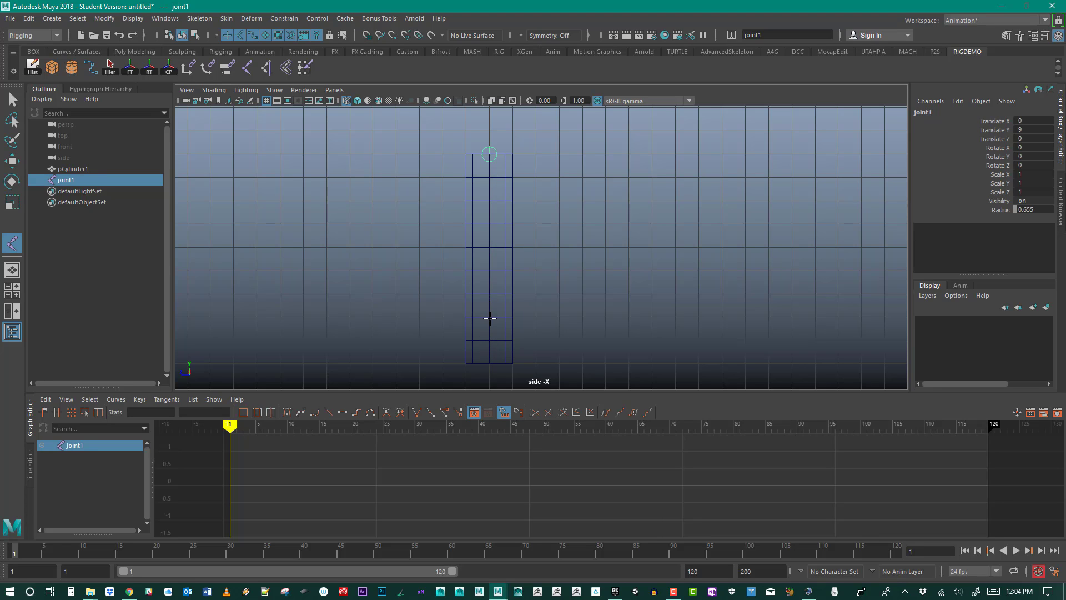
pyautogui.click(483, 248)
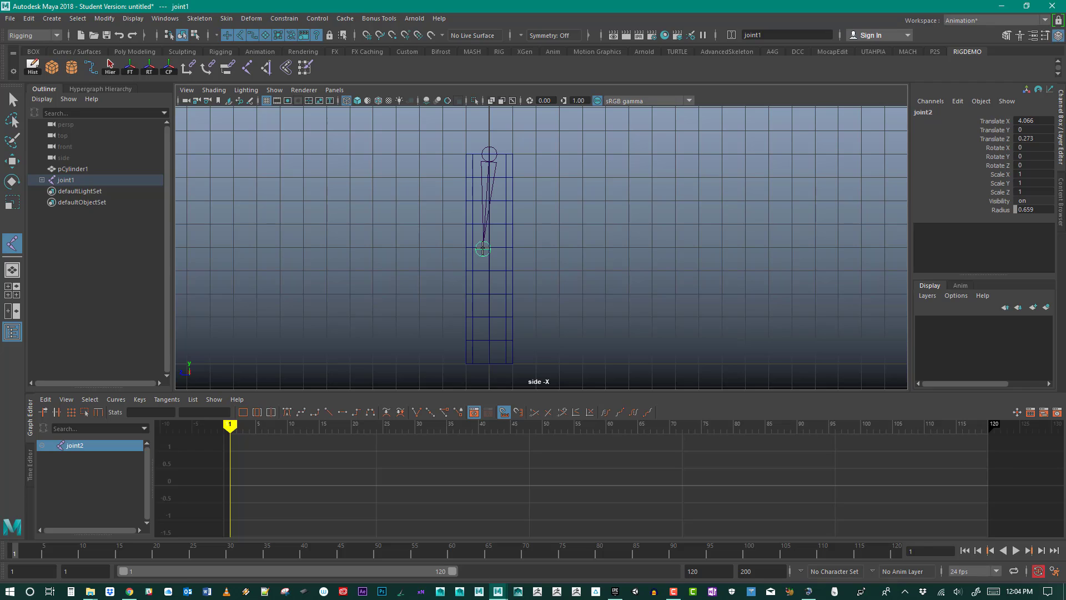
pyautogui.press('Return')
pyautogui.click(490, 363)
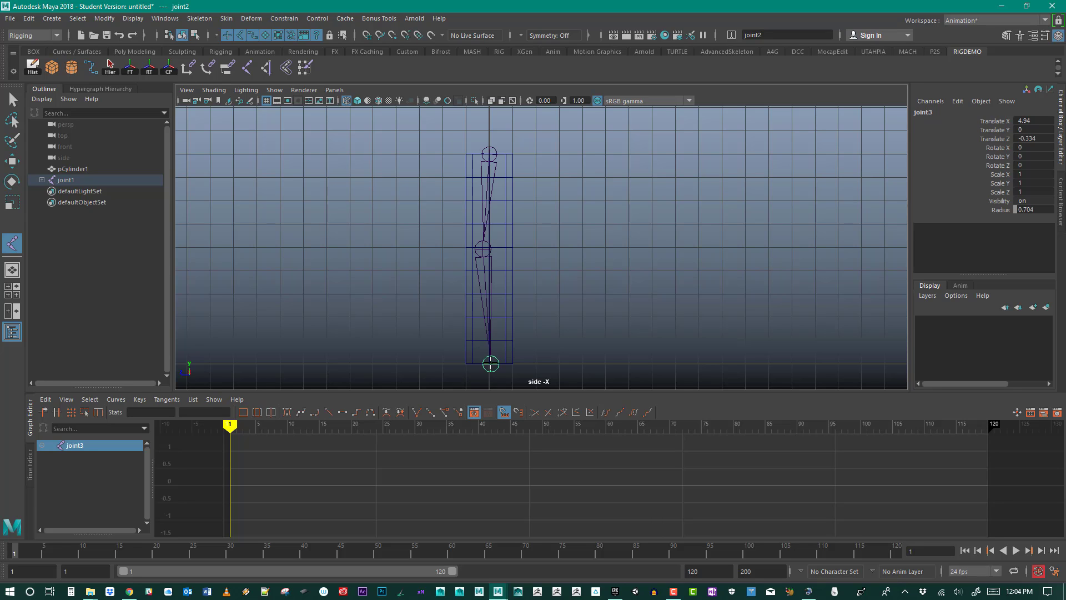
pyautogui.moveTo(491, 364); pyautogui.dragTo(491, 363)
pyautogui.moveTo(490, 363); pyautogui.dragTo(490, 356)
pyautogui.press('BackSpace')
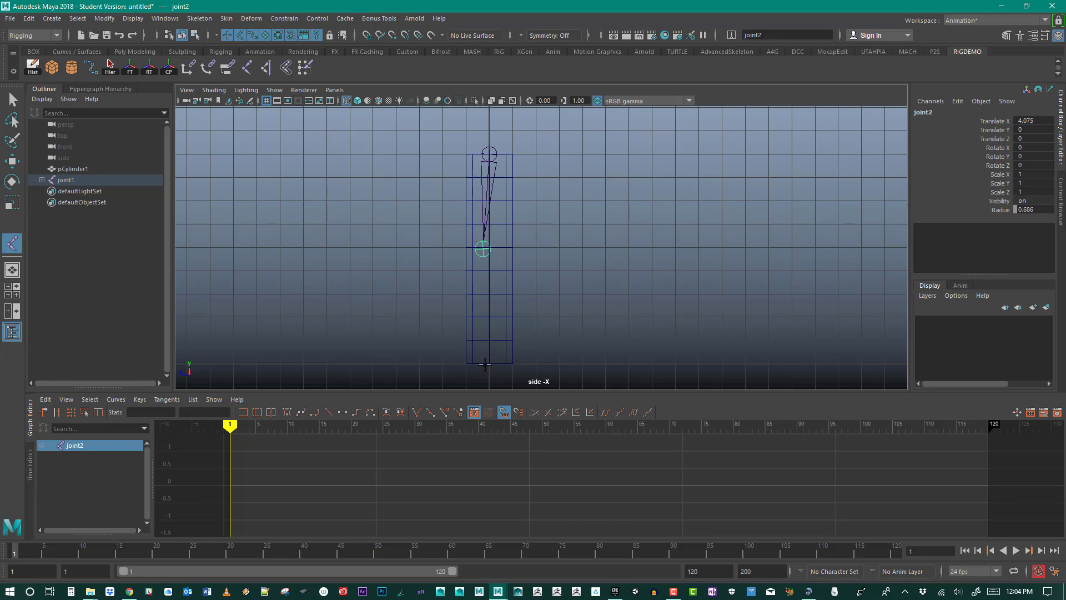
# - Place the end joint at the centre of the cylinder's base, snapped to the grid, and finish the joint chain
pyautogui.press('x')
pyautogui.click(489, 363)
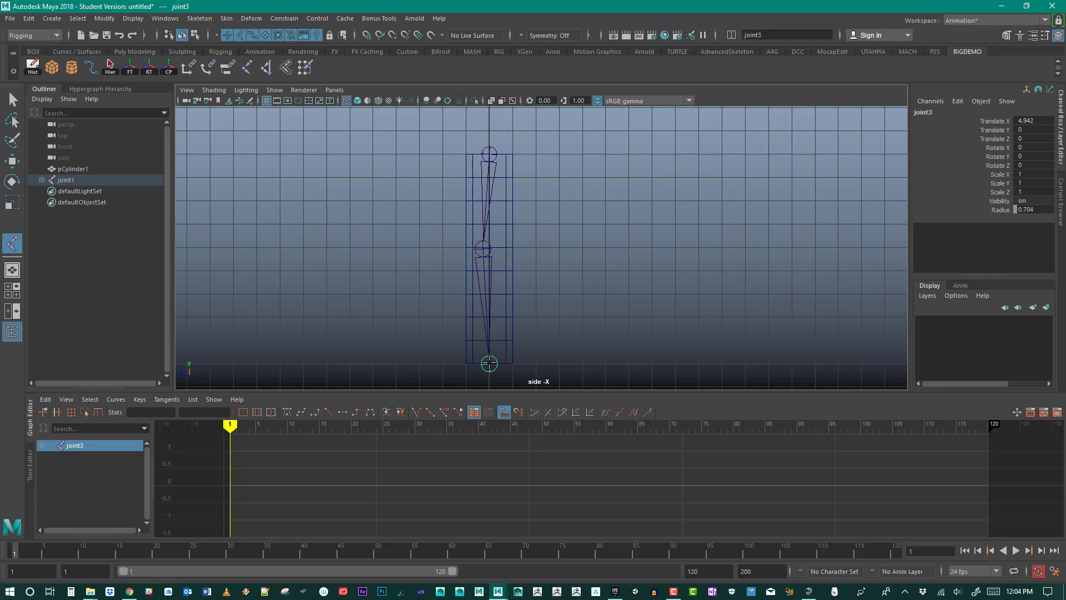
pyautogui.press('Return')
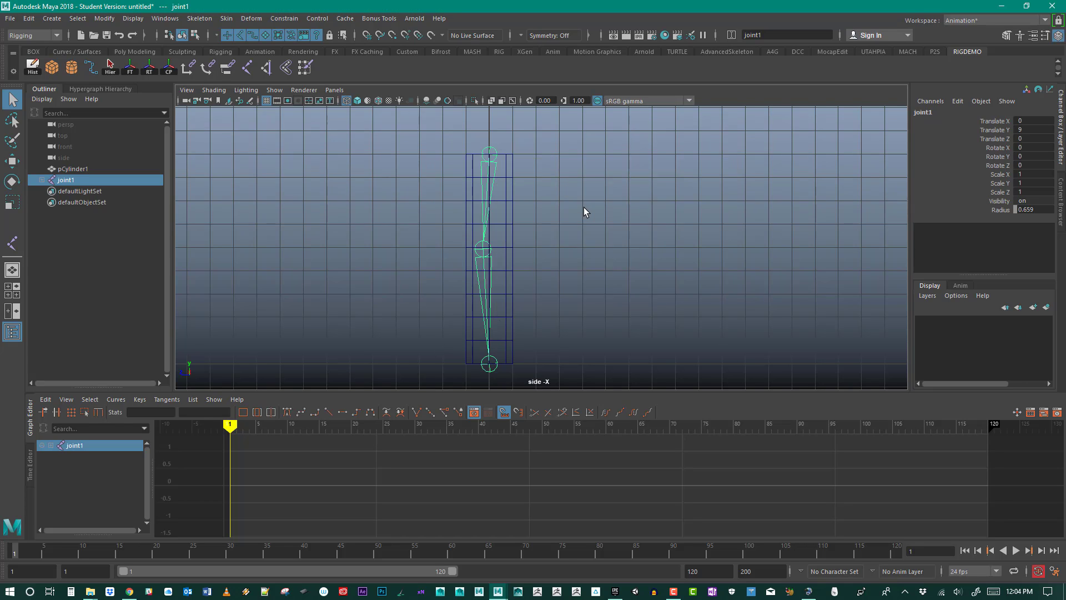
# - Return to a maximized perspective view and turn on XRay joints to show the chain through the cylinder
pyautogui.press('space')
pyautogui.press('space')
pyautogui.keyDown('alt'); pyautogui.moveTo(643, 178); pyautogui.dragTo(516, 228); pyautogui.keyUp('alt')
pyautogui.keyDown('alt'); pyautogui.moveTo(501, 239); pyautogui.dragTo(490, 230, button='middle'); pyautogui.keyUp('alt')
pyautogui.moveTo(547, 245)
pyautogui.keyDown('alt'); pyautogui.mouseDown(button='right')
pyautogui.moveTo(578, 249)
pyautogui.moveTo(554, 238)
pyautogui.mouseUp(button='right'); pyautogui.keyUp('alt')
pyautogui.keyDown('alt'); pyautogui.moveTo(555, 238); pyautogui.dragTo(550, 259, button='middle'); pyautogui.keyUp('alt')
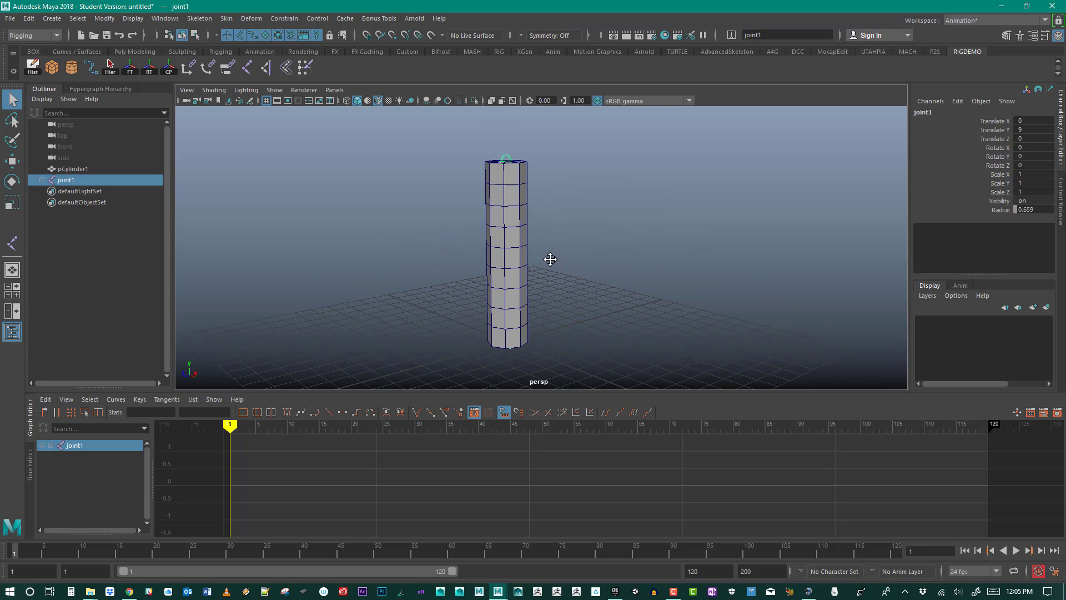
pyautogui.click(514, 101)
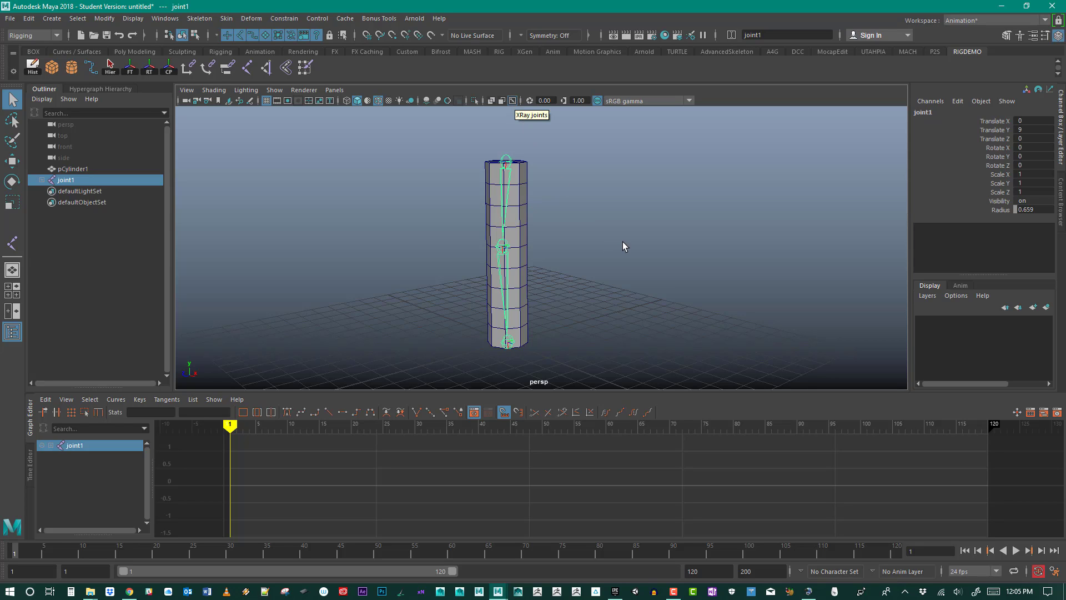
# - Bind the cylinder to the joint hierarchy with the Bind Skin options reset, closest distance binding and max influences set to 2
pyautogui.keyDown('alt'); pyautogui.moveTo(623, 244); pyautogui.dragTo(587, 224); pyautogui.keyUp('alt')
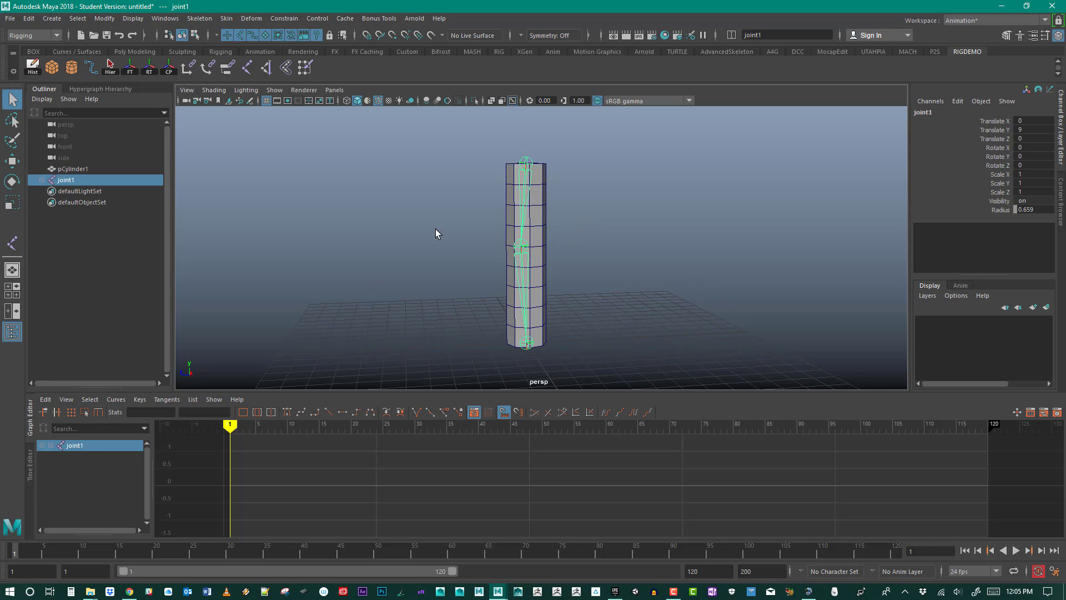
pyautogui.moveTo(435, 228)
pyautogui.keyDown('alt'); pyautogui.mouseDown()
pyautogui.moveTo(512, 237)
pyautogui.moveTo(444, 235)
pyautogui.moveTo(452, 241)
pyautogui.mouseUp(); pyautogui.keyUp('alt')
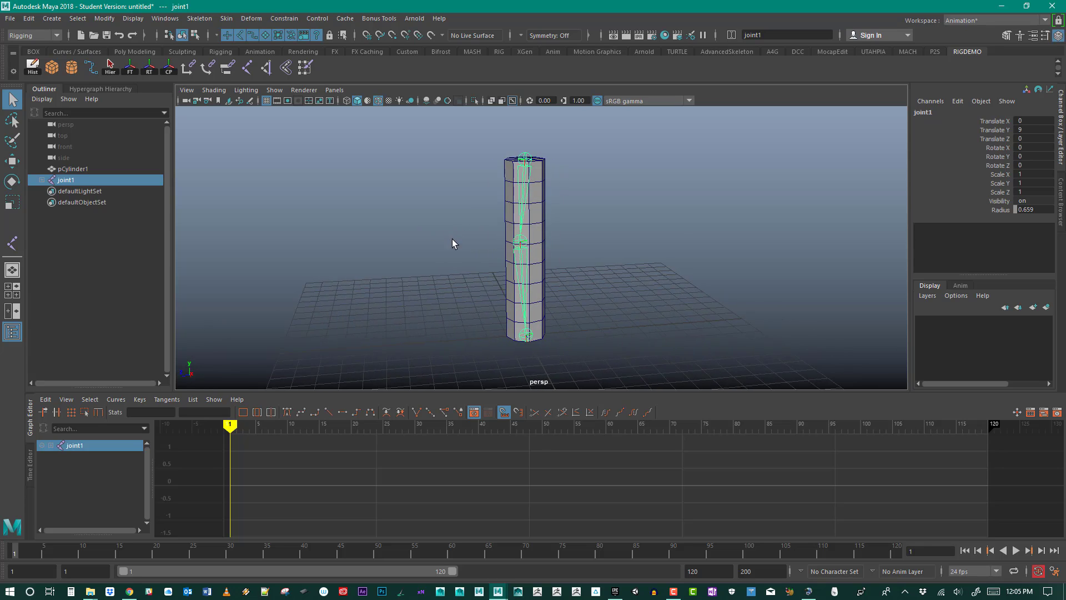
pyautogui.keyDown('alt'); pyautogui.moveTo(452, 241); pyautogui.dragTo(403, 253, button='middle'); pyautogui.keyUp('alt')
pyautogui.keyDown('alt'); pyautogui.moveTo(403, 253); pyautogui.dragTo(435, 257, button='right'); pyautogui.keyUp('alt')
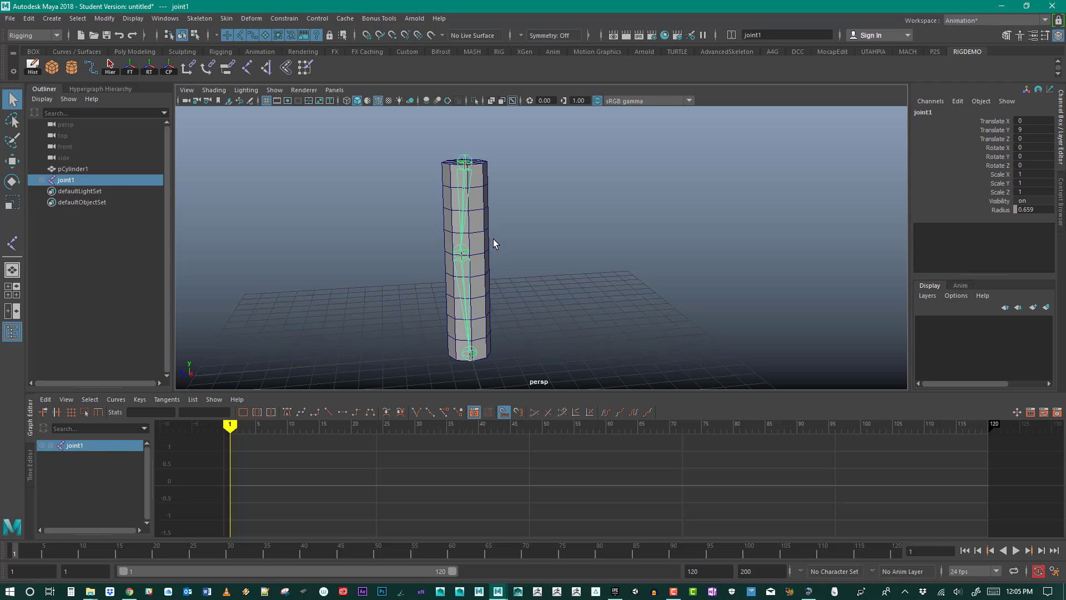
pyautogui.keyDown('shift'); pyautogui.click(486, 261); pyautogui.keyUp('shift')
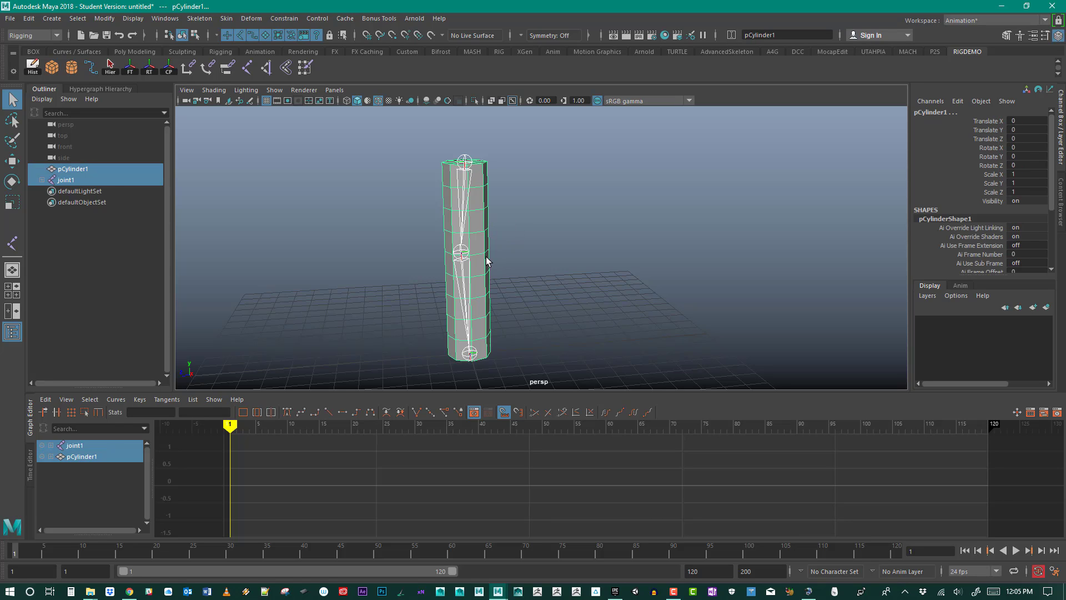
pyautogui.doubleClick(286, 68)
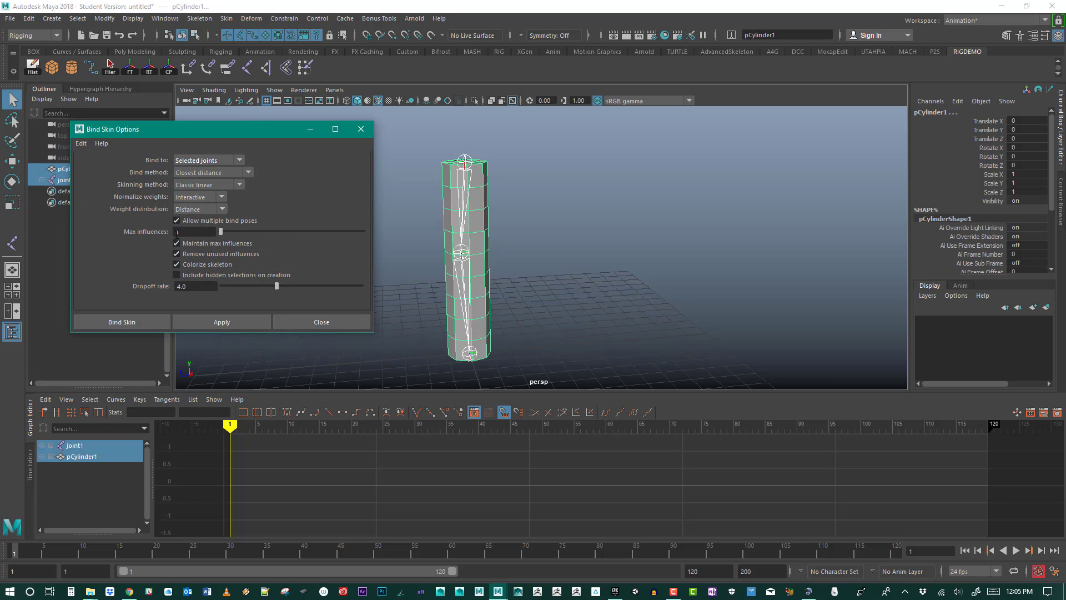
pyautogui.click(81, 143)
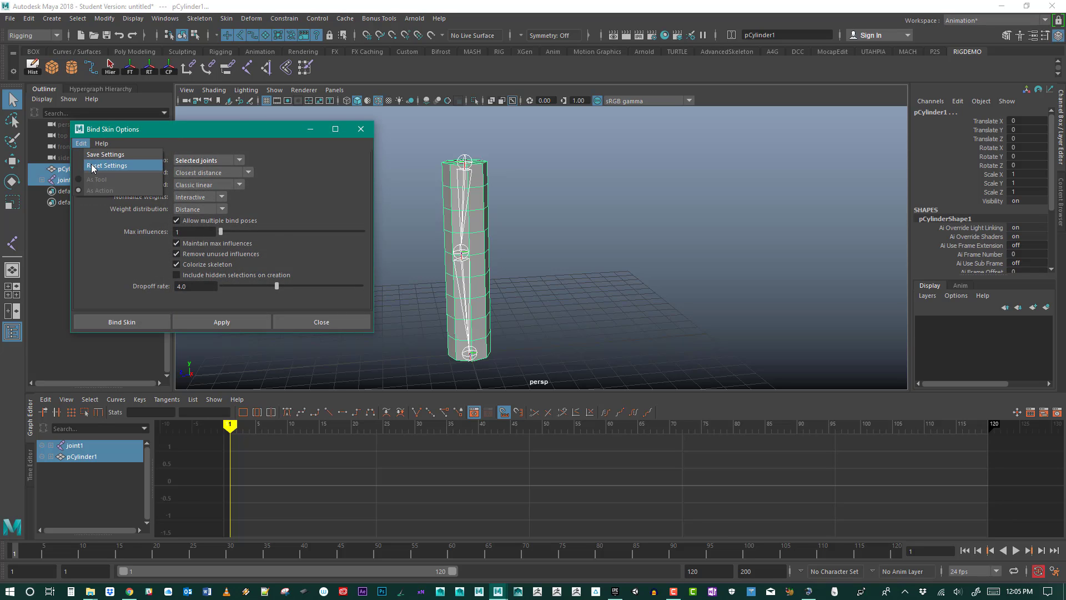
pyautogui.click(93, 167)
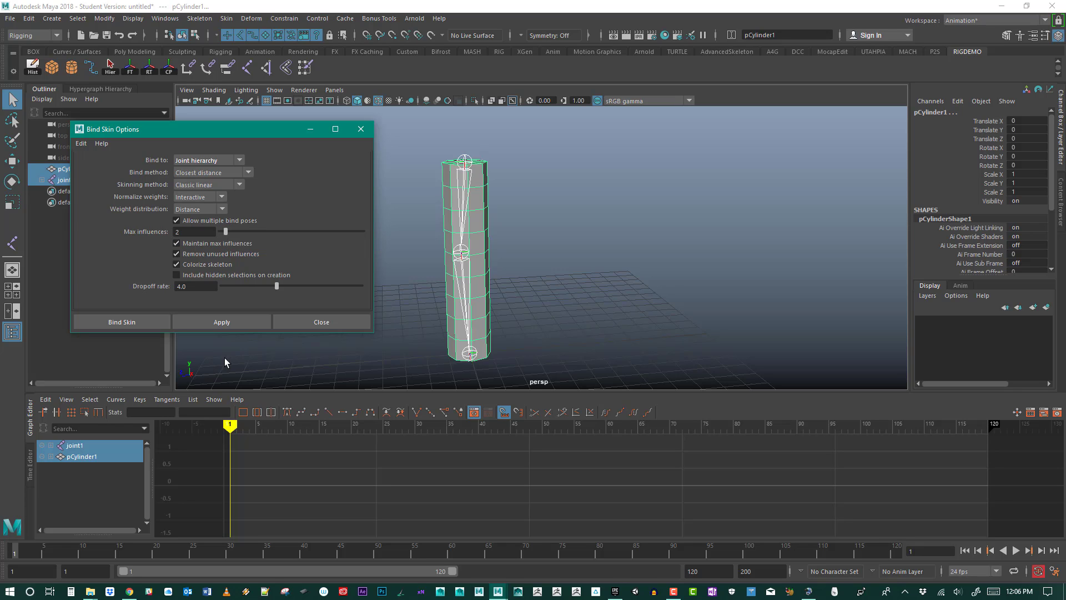
pyautogui.click(222, 322)
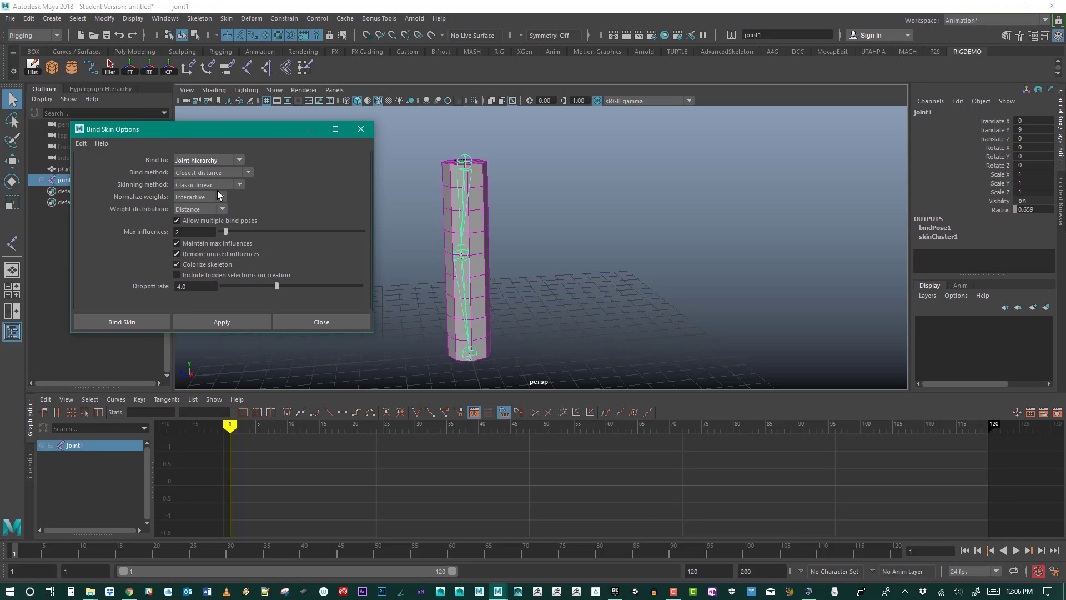
# - Close the Bind Skin Options and expand the full joint hierarchy in the Outliner, leaving nothing selected
pyautogui.click(362, 130)
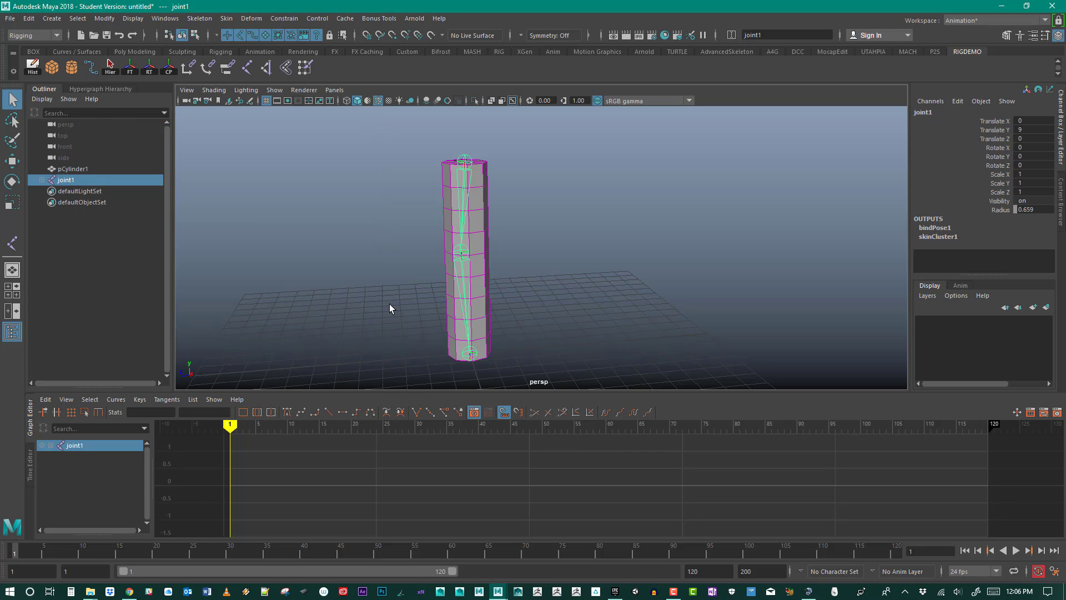
pyautogui.moveTo(389, 304)
pyautogui.keyDown('alt'); pyautogui.mouseDown()
pyautogui.moveTo(382, 286)
pyautogui.moveTo(391, 302)
pyautogui.mouseUp(); pyautogui.keyUp('alt')
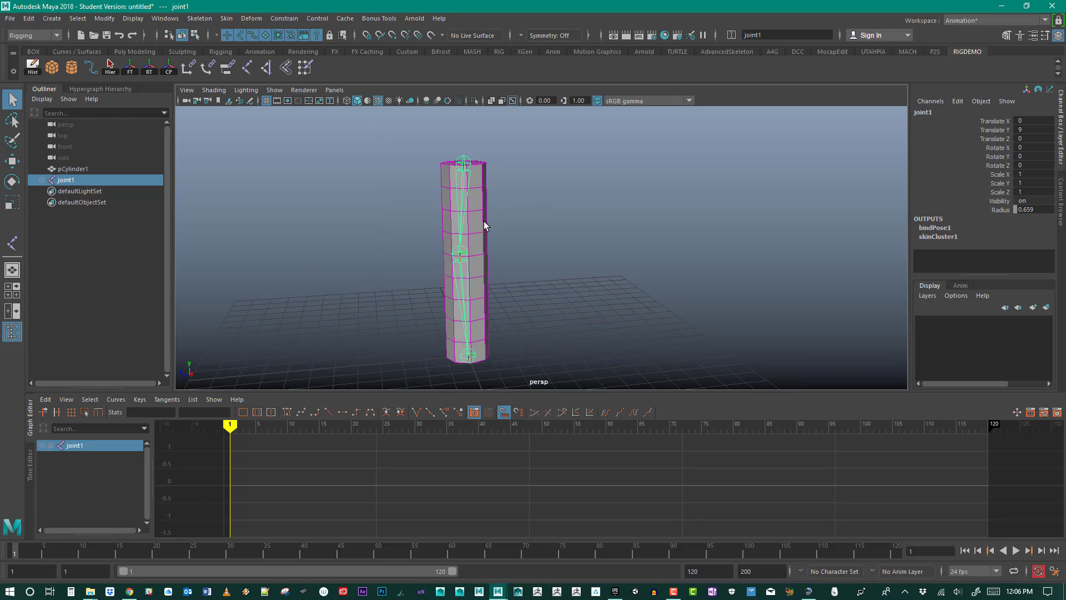
pyautogui.keyDown('alt'); pyautogui.moveTo(488, 255); pyautogui.dragTo(485, 243, button='middle'); pyautogui.keyUp('alt')
pyautogui.keyDown('alt'); pyautogui.moveTo(508, 243); pyautogui.dragTo(525, 252, button='right'); pyautogui.keyUp('alt')
pyautogui.keyDown('alt'); pyautogui.moveTo(497, 253); pyautogui.dragTo(489, 240); pyautogui.keyUp('alt')
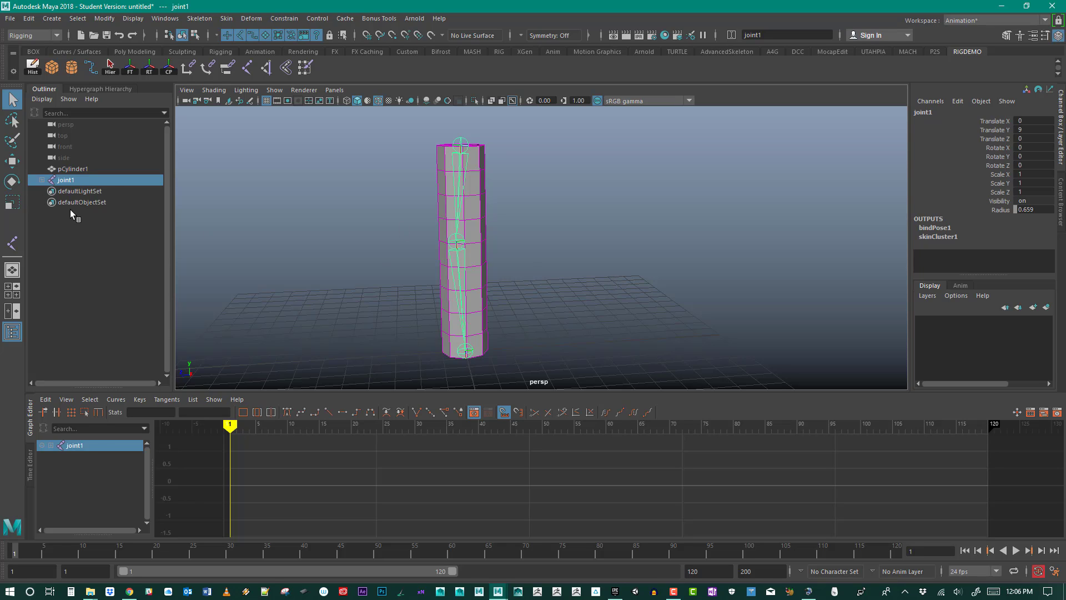
pyautogui.click(109, 65)
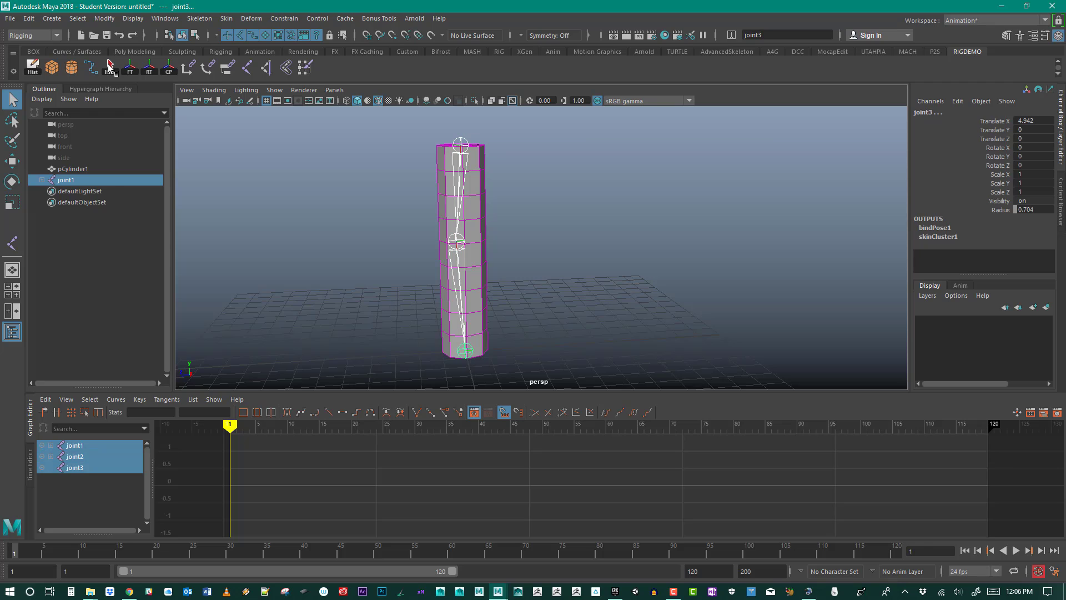
pyautogui.click(42, 179)
pyautogui.click(48, 191)
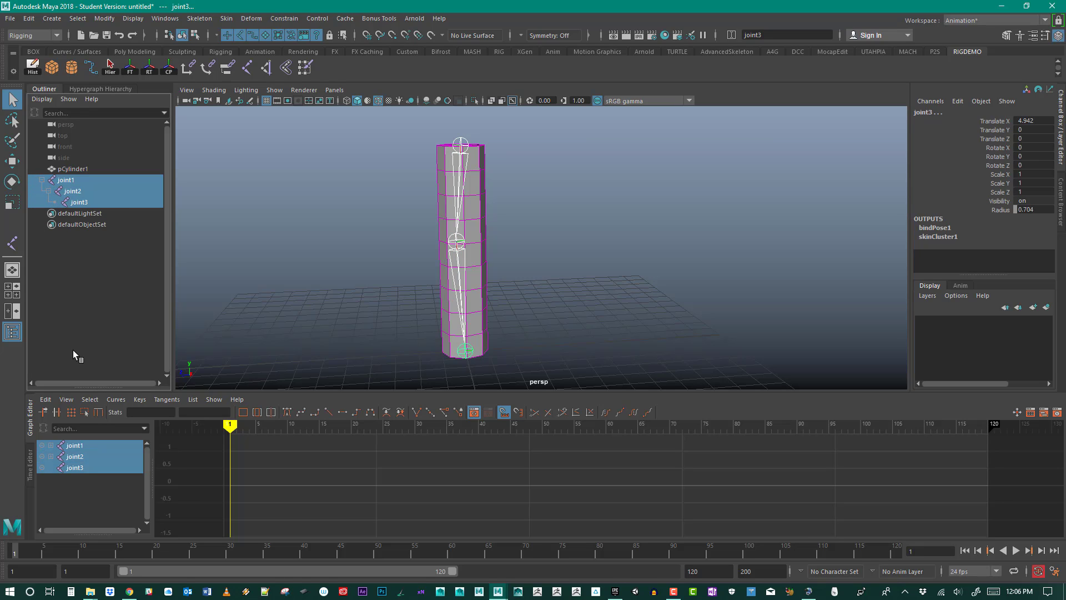
pyautogui.click(272, 209)
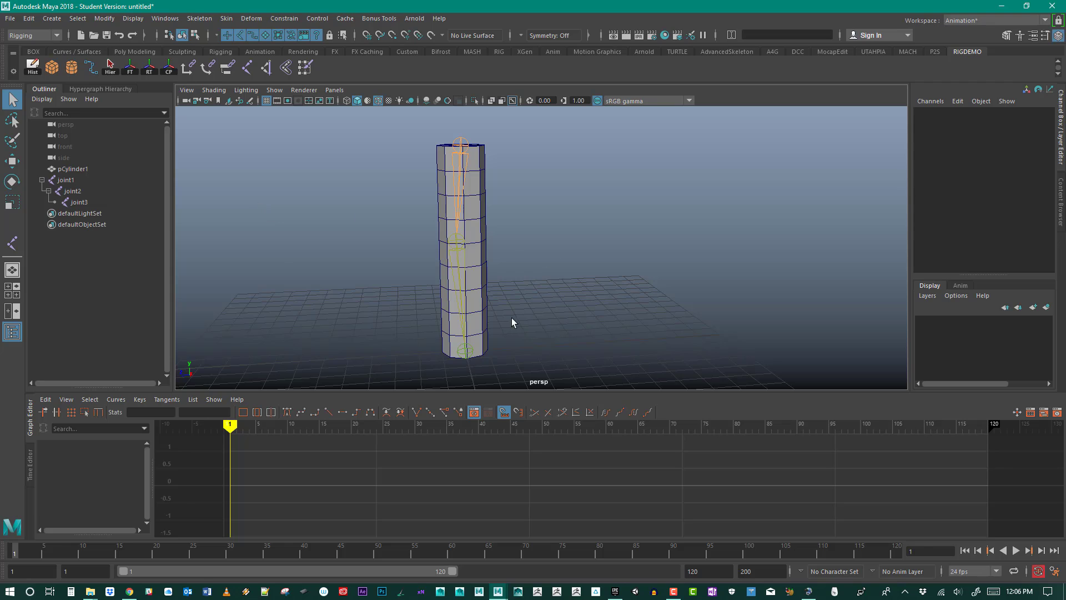
# - Try bending the bound cylinder by rotating the middle joint, and undo the rotation
pyautogui.click(458, 265)
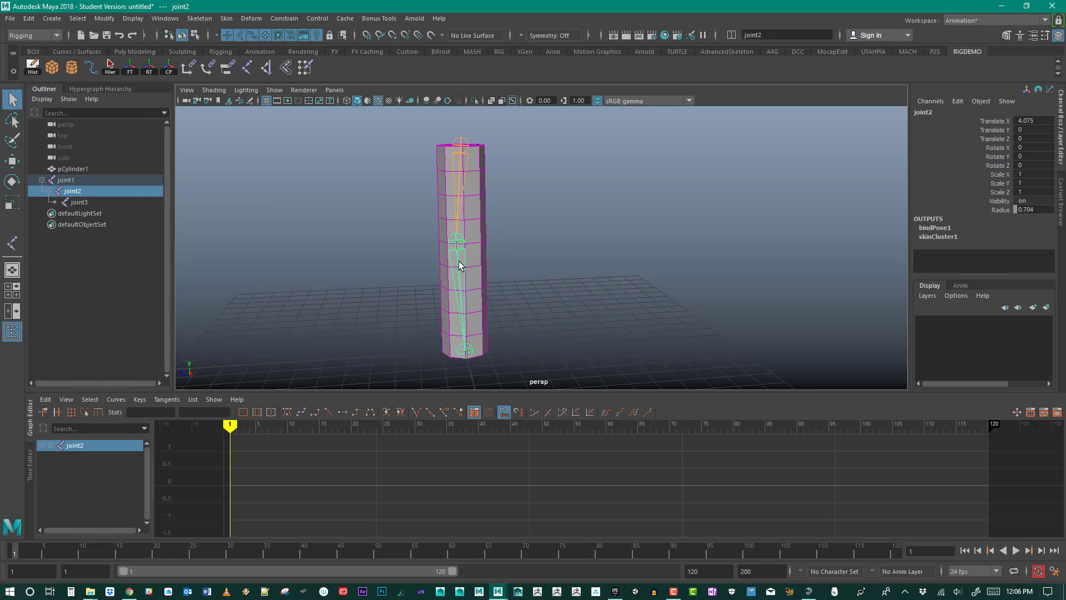
pyautogui.press('e')
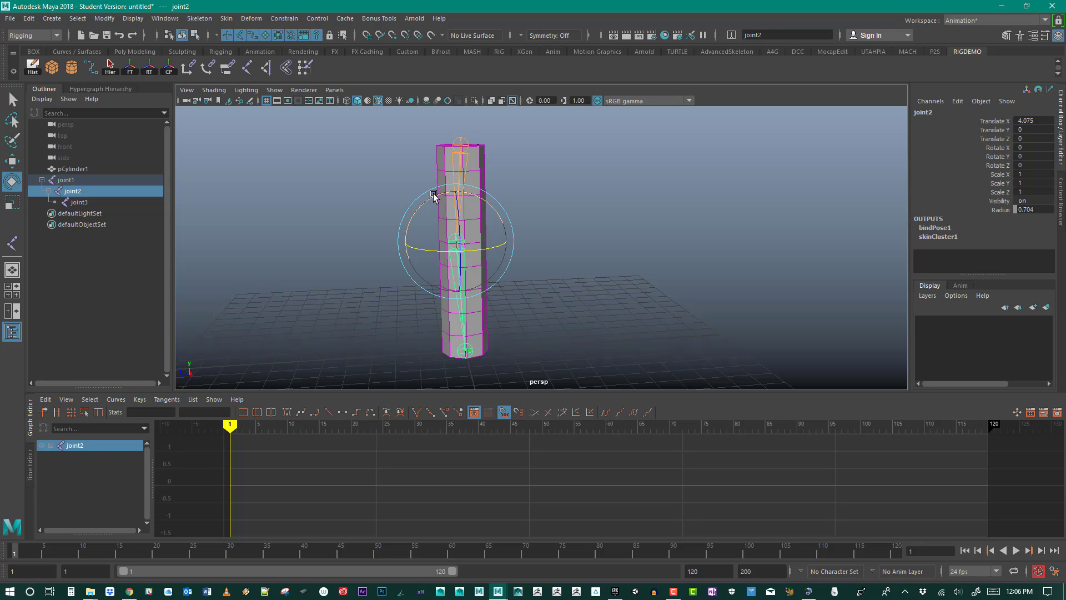
pyautogui.moveTo(435, 195); pyautogui.dragTo(429, 243)
pyautogui.hotkey('ctrl', 'z')
# - Test-rotate the root joint about Z to about -20.5 and -11.3 degrees, and undo both rotations
pyautogui.click(460, 146)
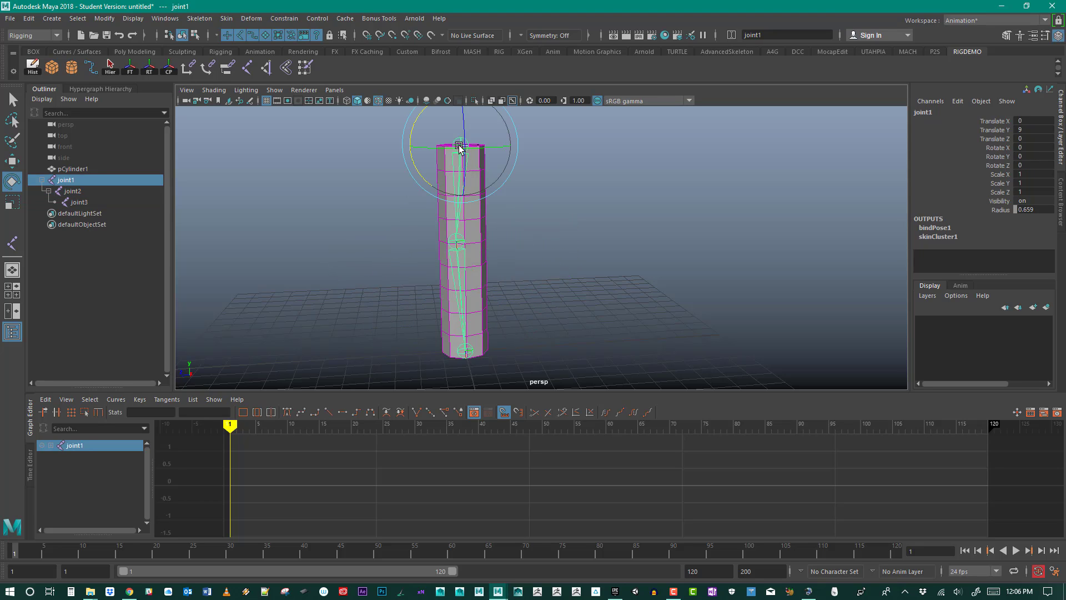
pyautogui.moveTo(423, 177); pyautogui.dragTo(440, 190)
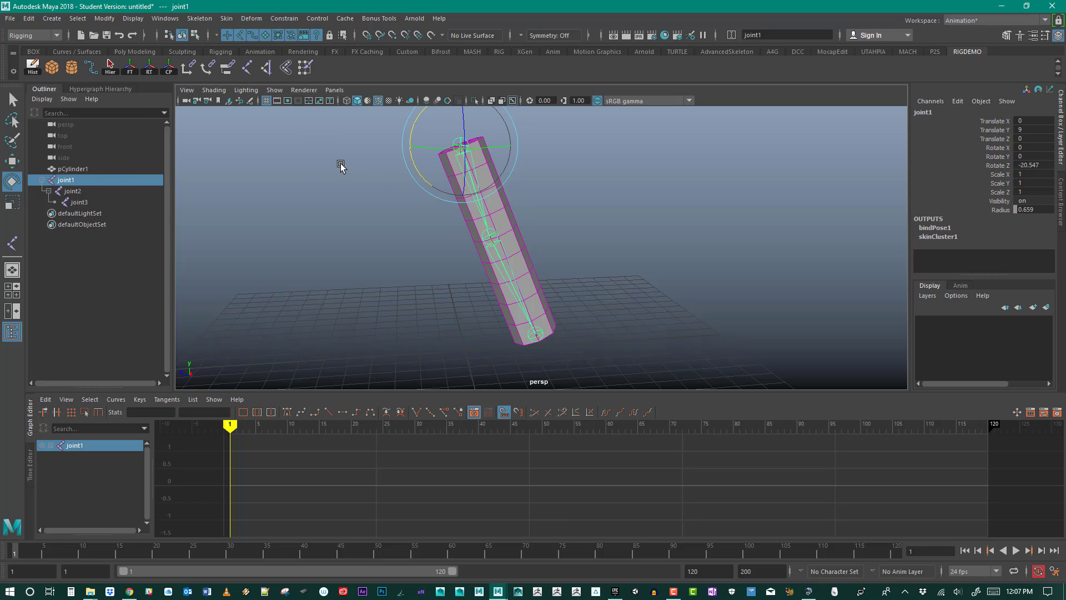
pyautogui.moveTo(424, 178); pyautogui.dragTo(280, 200)
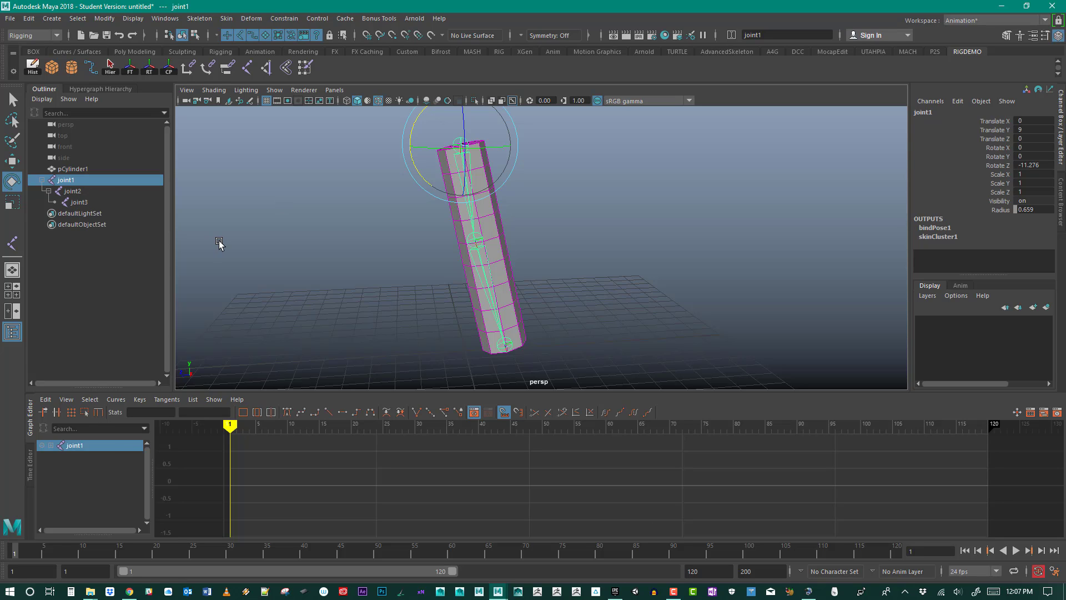
pyautogui.hotkey('ctrl', 'z')
pyautogui.hotkey('ctrl', 'z')
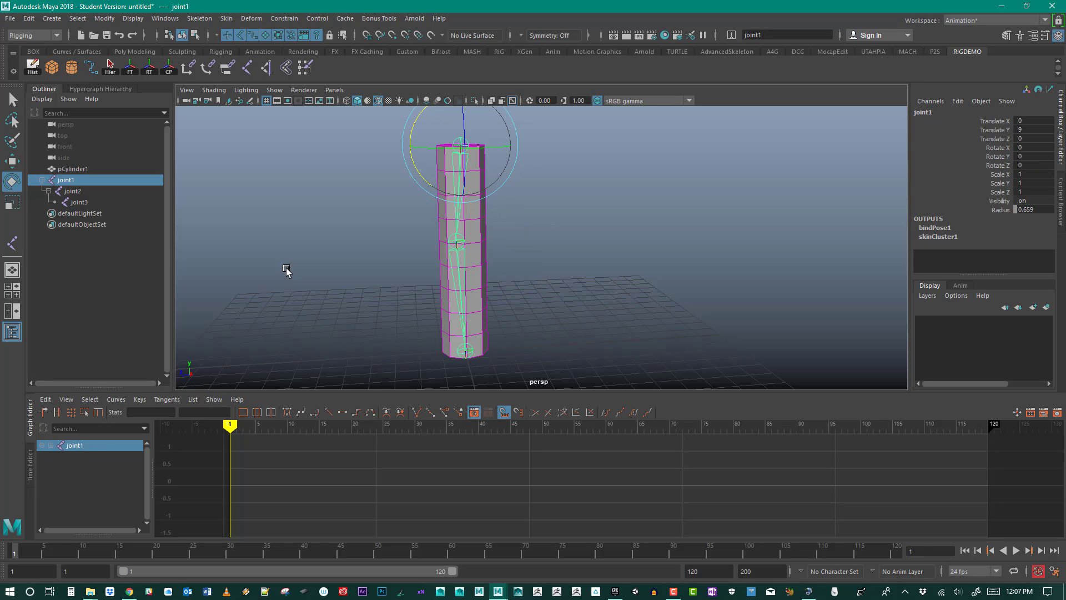
# - Test-rotate the middle joint about Z to about 66.6 degrees, and undo the rotation
pyautogui.click(463, 249)
pyautogui.moveTo(432, 198); pyautogui.dragTo(371, 318)
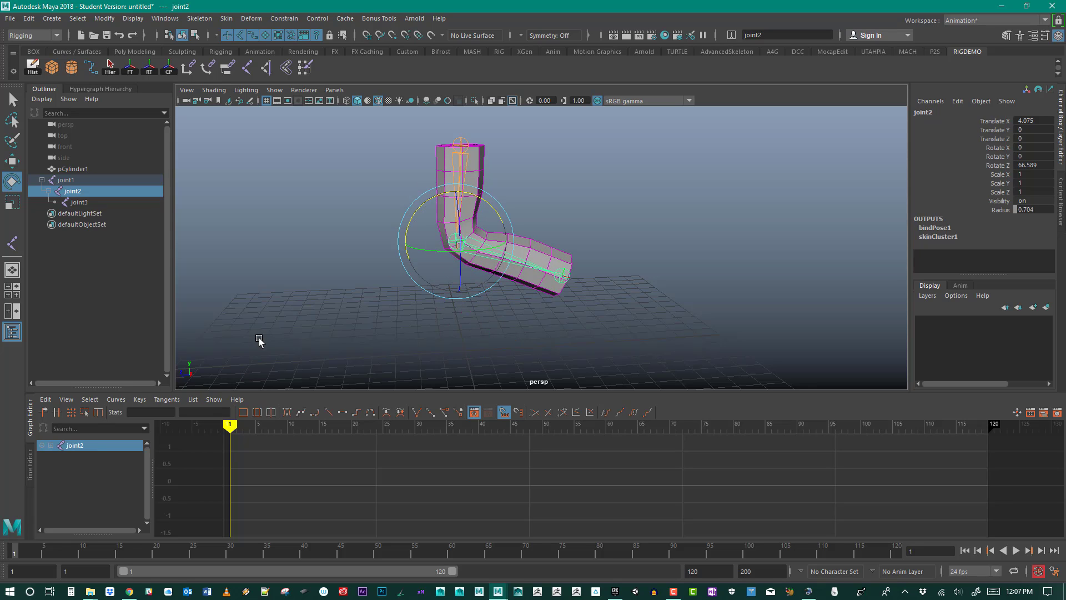
pyautogui.hotkey('ctrl', 'z')
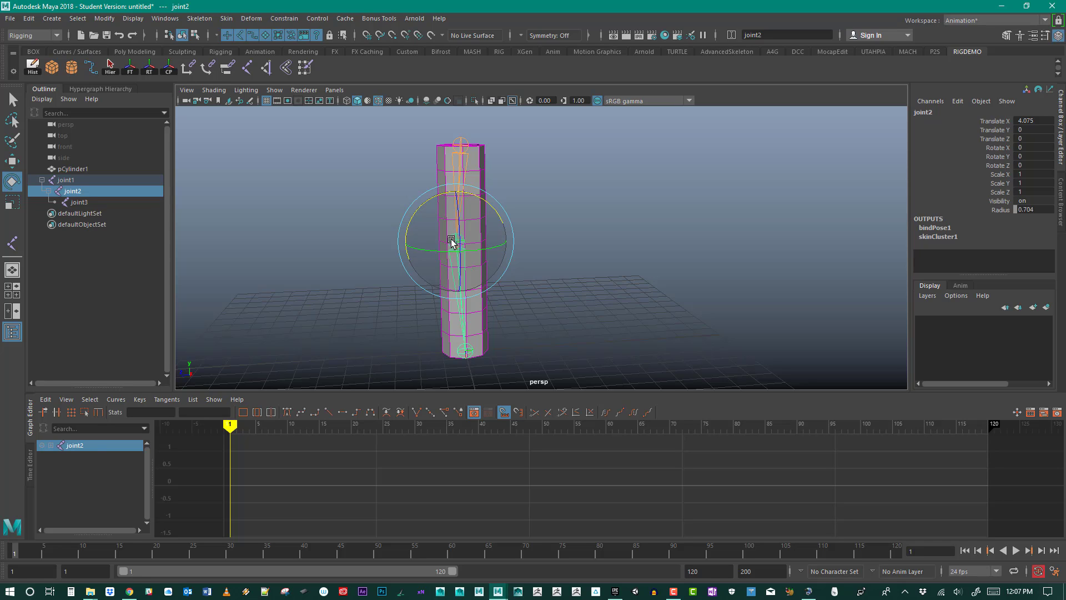
# - Select the root and middle joints in turn to compare which part of the chain each one controls
pyautogui.click(463, 141)
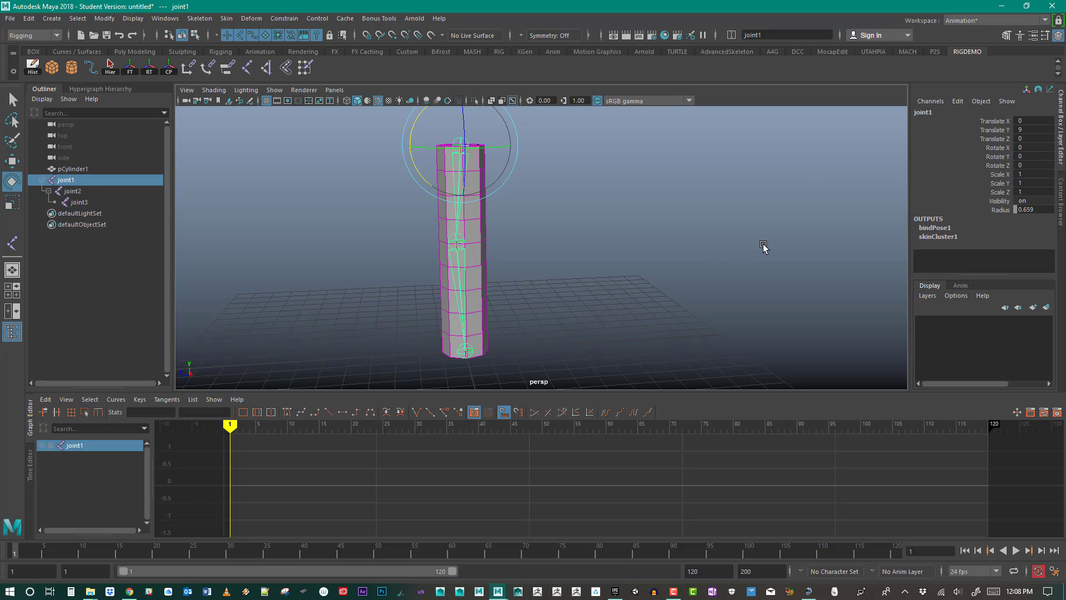
pyautogui.click(714, 267)
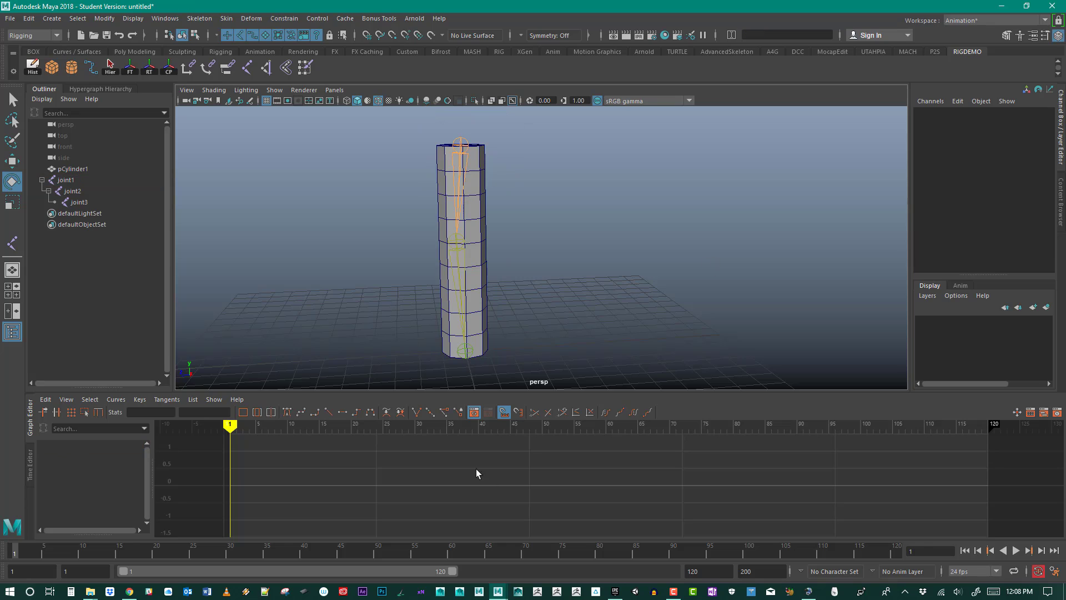
pyautogui.click(479, 294)
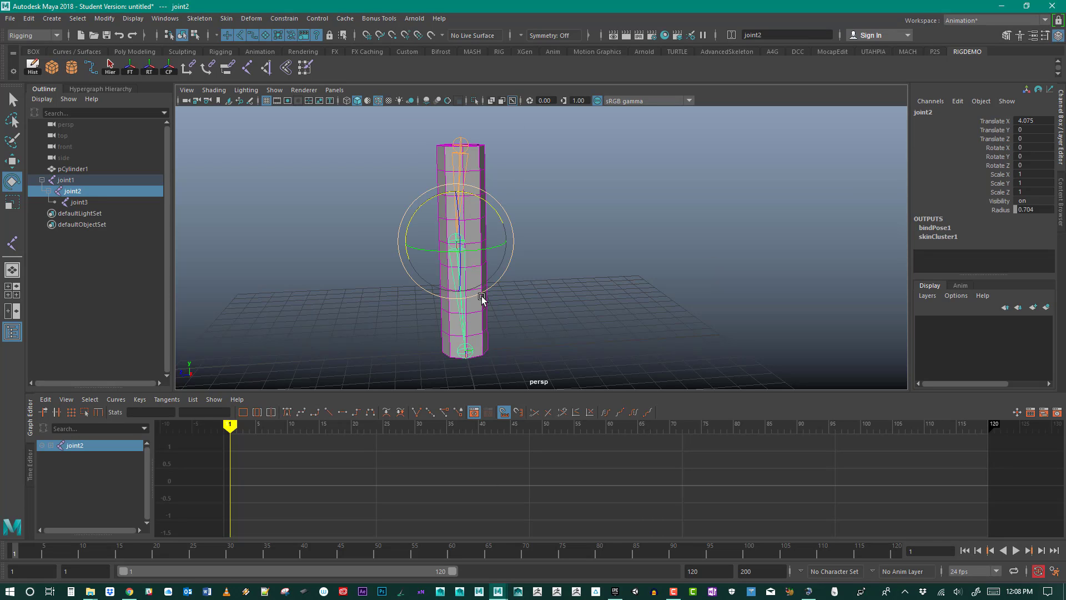
pyautogui.click(387, 162)
pyautogui.click(458, 168)
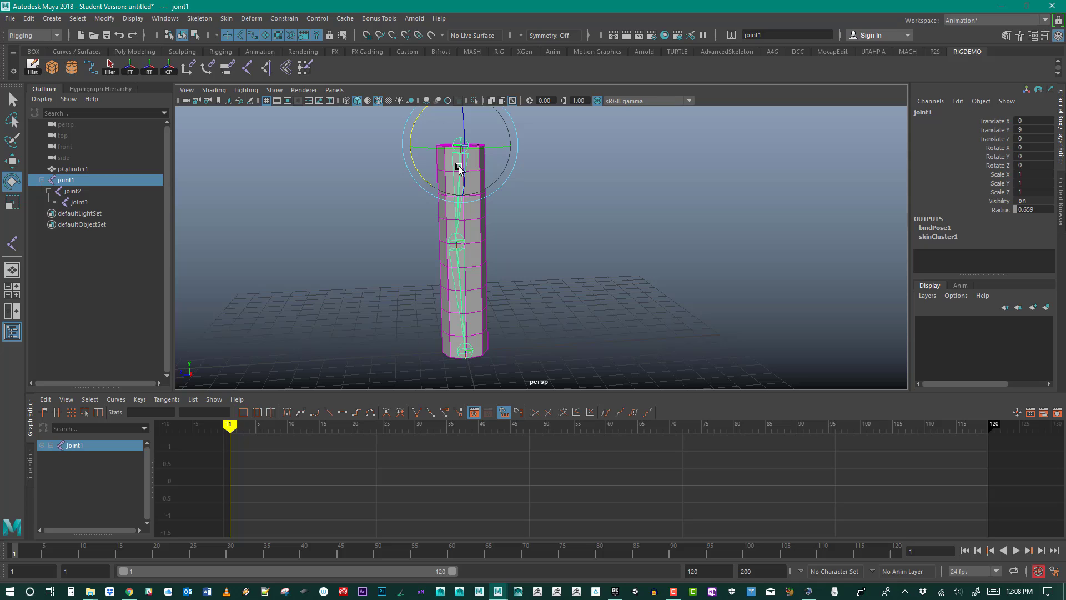
# - Rotate the middle joint about Z to about 95, 59 and 37 degrees to check the bend's deformation, undo the rotations and deselect
pyautogui.click(454, 285)
pyautogui.moveTo(426, 203); pyautogui.dragTo(427, 276)
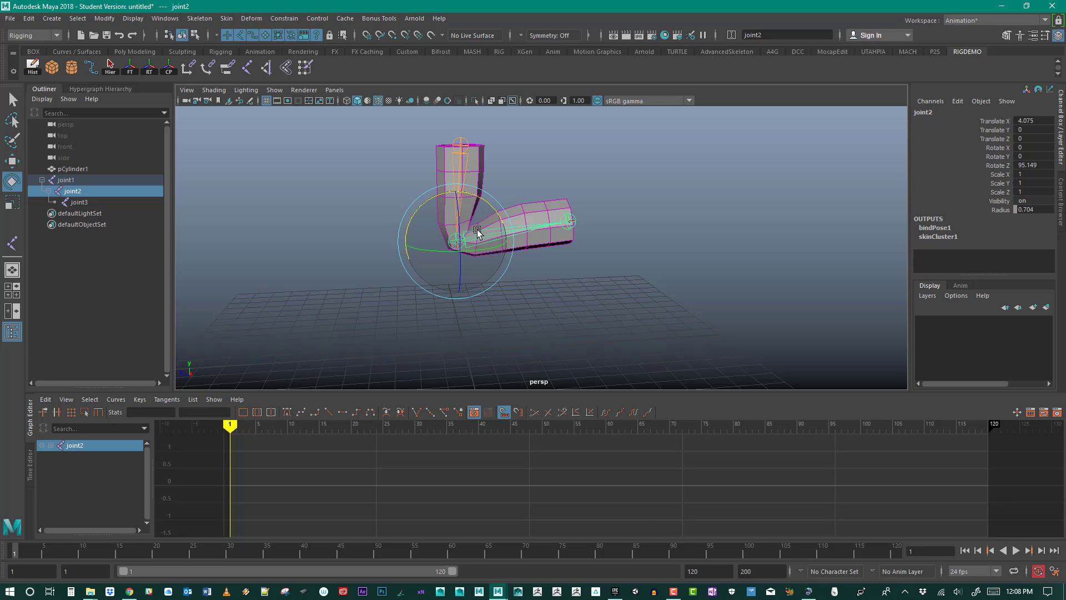
pyautogui.moveTo(477, 231)
pyautogui.mouseDown()
pyautogui.moveTo(507, 241)
pyautogui.moveTo(499, 231)
pyautogui.moveTo(490, 244)
pyautogui.mouseUp()
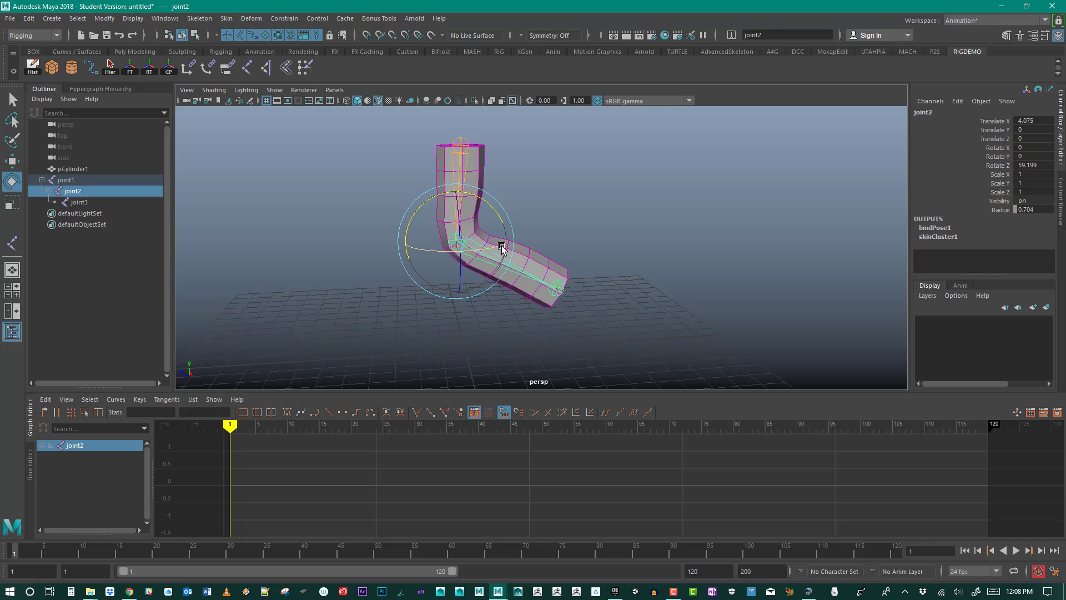
pyautogui.moveTo(495, 215); pyautogui.dragTo(497, 239)
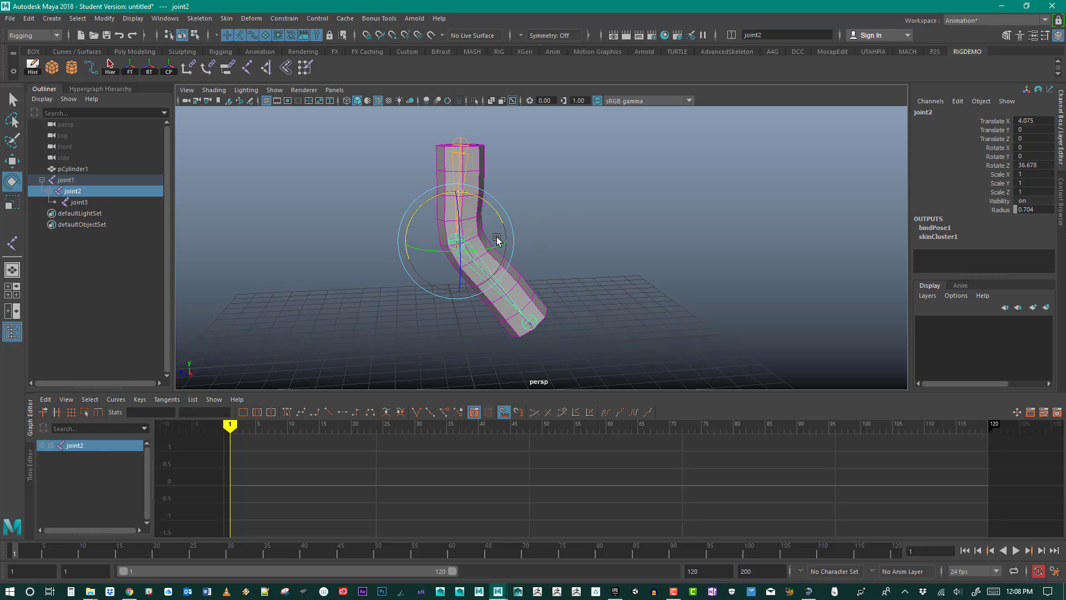
pyautogui.hotkey('ctrl', 'z')
pyautogui.hotkey('ctrl', 'z')
pyautogui.hotkey('ctrl', 'z')
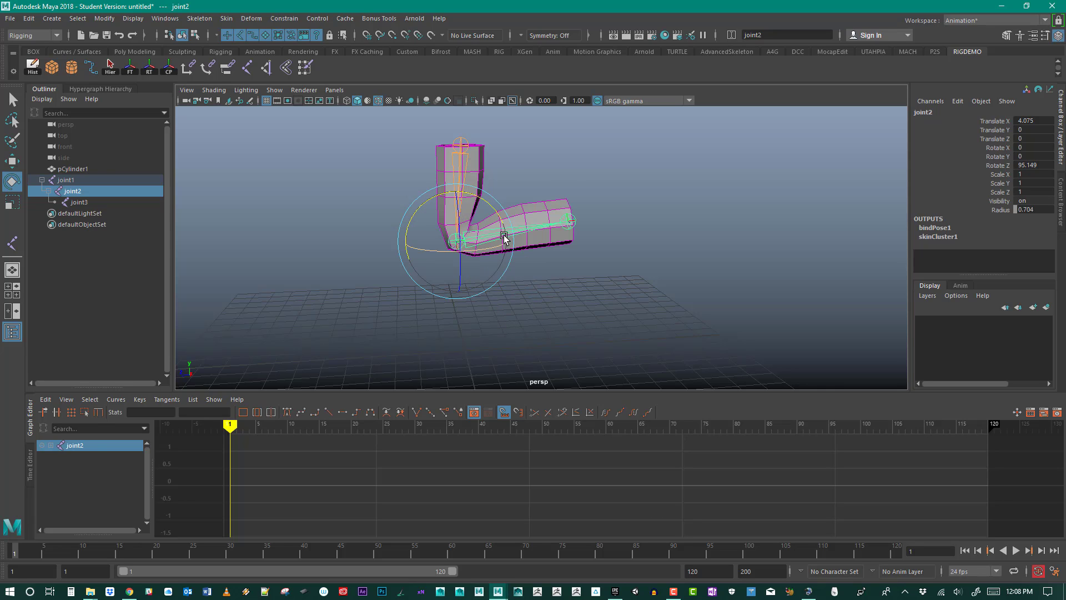
pyautogui.click(579, 237)
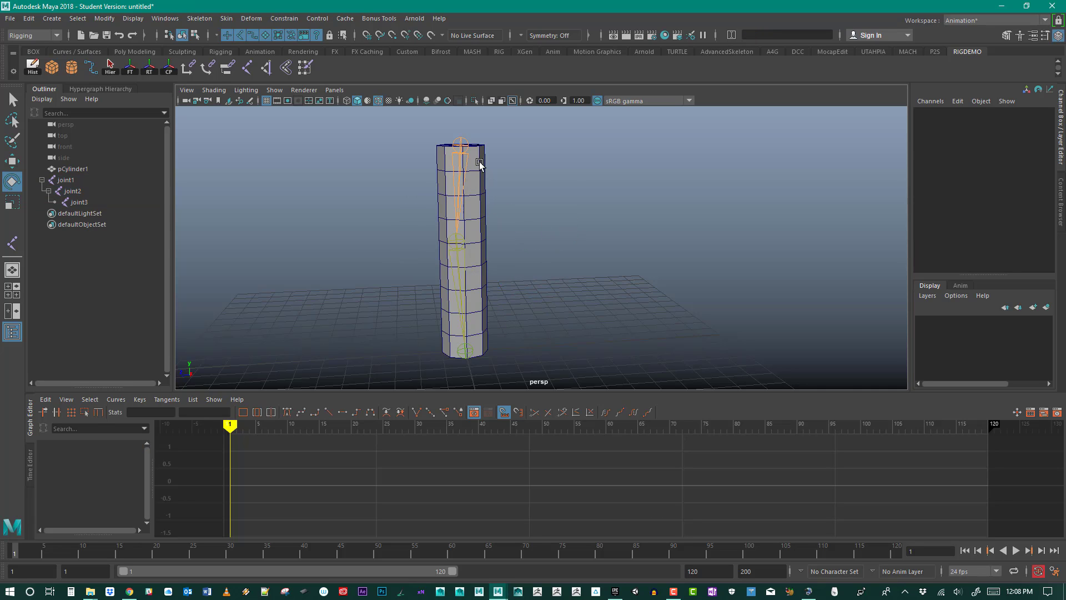
# - Open the Paint Skin Weights Tool settings for the cylinder and enlarge the window to show the paint and gradient options
pyautogui.click(480, 163)
pyautogui.doubleClick(304, 68)
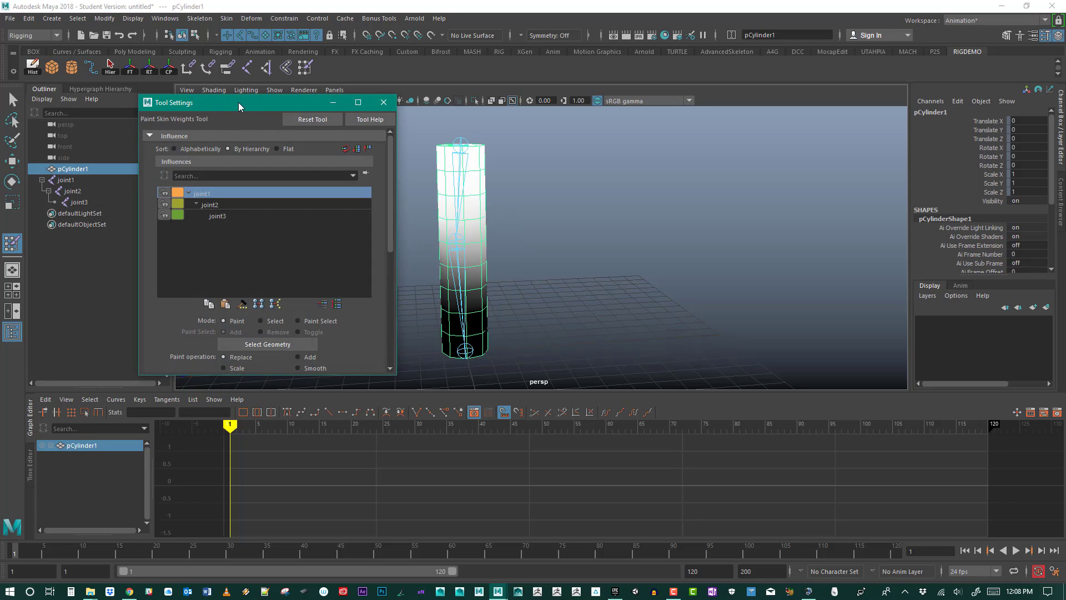
pyautogui.moveTo(238, 102); pyautogui.dragTo(219, 97)
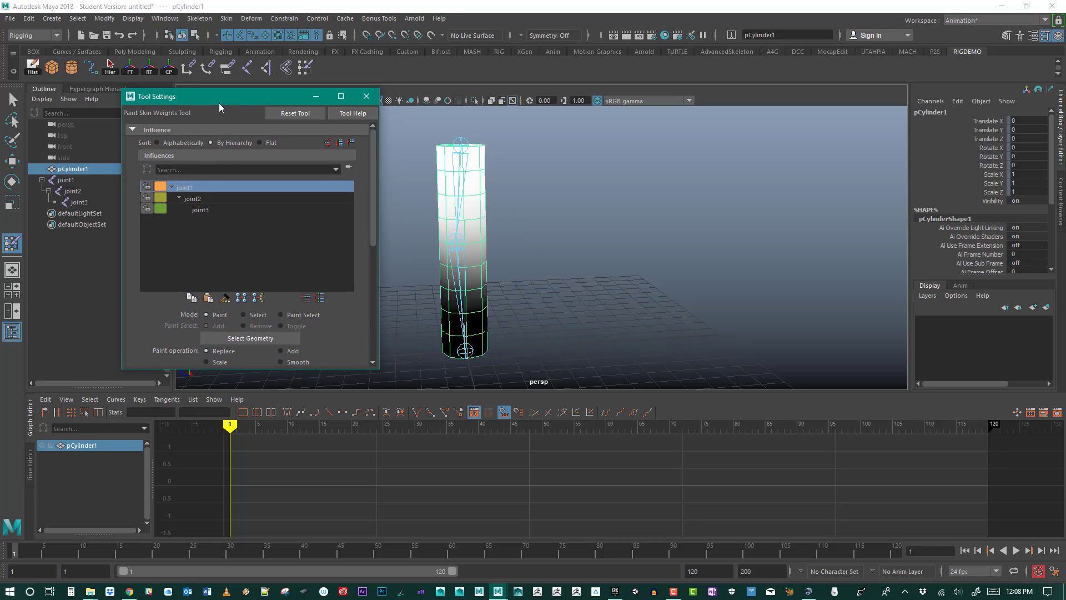
pyautogui.moveTo(244, 371); pyautogui.dragTo(245, 569)
pyautogui.moveTo(230, 96); pyautogui.dragTo(199, 68)
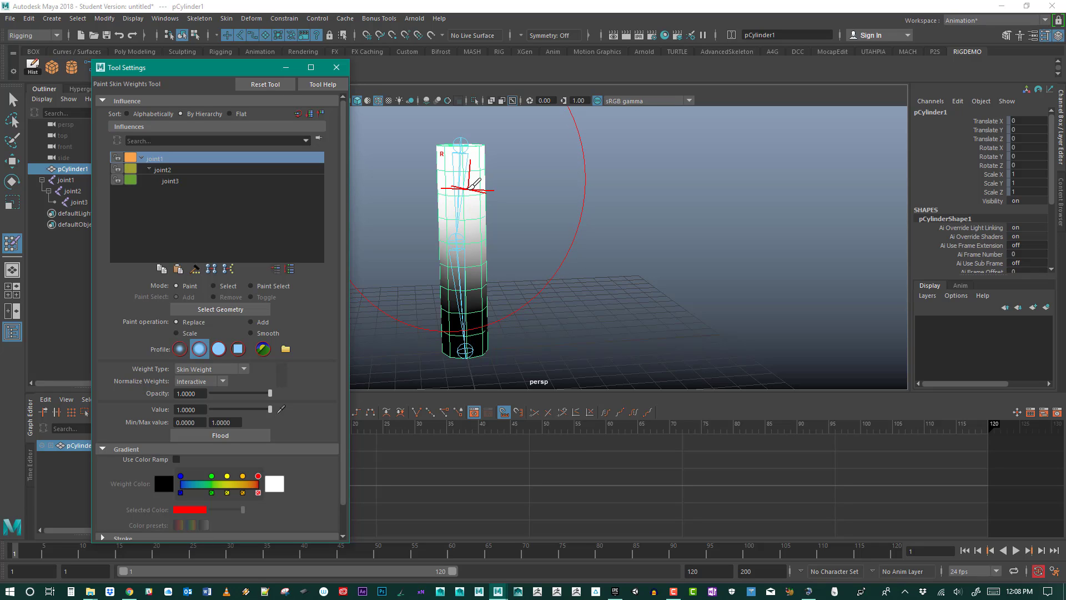
# - Shrink the skin weight brush until it is only somewhat wider than the cylinder
pyautogui.press('b')
pyautogui.click(450, 190)
pyautogui.press('b')
pyautogui.moveTo(476, 183)
pyautogui.mouseDown()
pyautogui.moveTo(404, 183)
pyautogui.moveTo(466, 180)
pyautogui.moveTo(410, 177)
pyautogui.moveTo(437, 176)
pyautogui.moveTo(425, 172)
pyautogui.mouseUp()
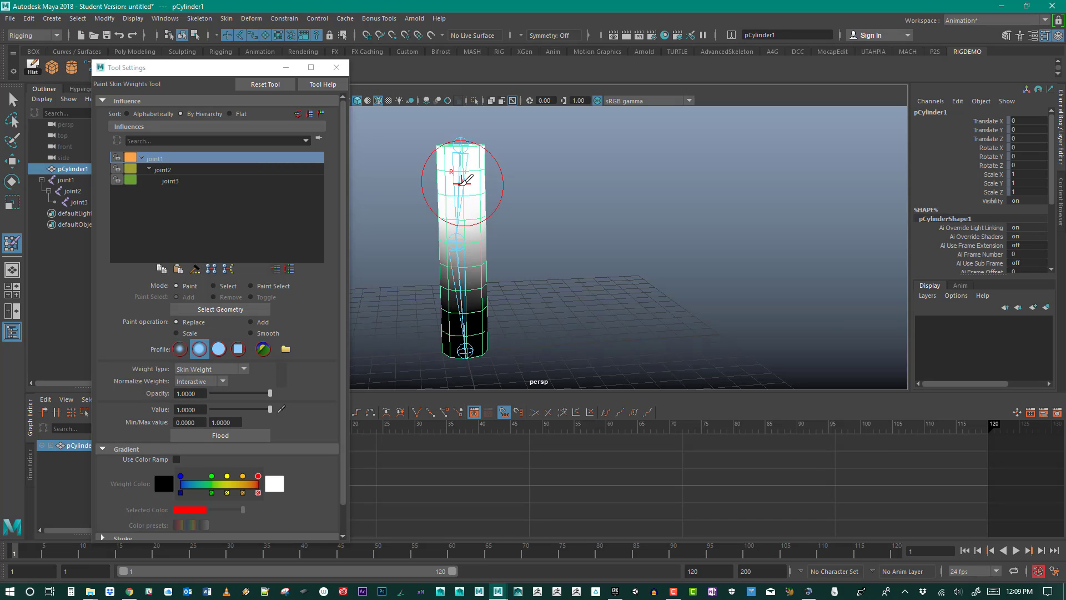
pyautogui.press('b')
pyautogui.moveTo(463, 188); pyautogui.dragTo(454, 189)
# - Examine the root joint's weight gradient on the cylinder from all sides
pyautogui.press('f')
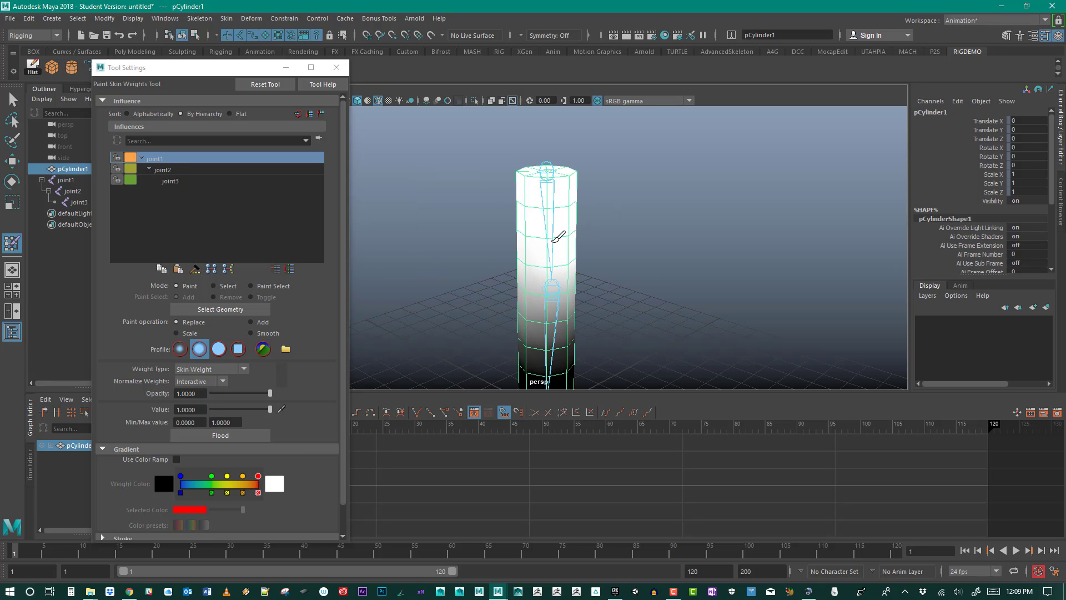
pyautogui.keyDown('alt'); pyautogui.moveTo(567, 239); pyautogui.dragTo(561, 204); pyautogui.keyUp('alt')
pyautogui.keyDown('alt'); pyautogui.moveTo(541, 199); pyautogui.dragTo(506, 195); pyautogui.keyUp('alt')
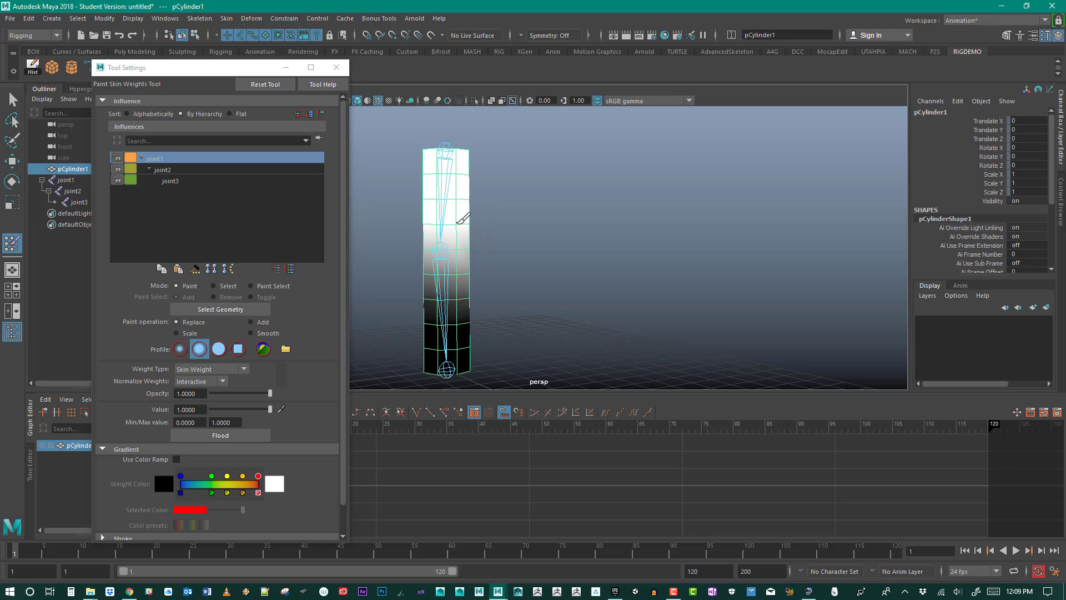
pyautogui.keyDown('alt'); pyautogui.moveTo(470, 222); pyautogui.dragTo(359, 223); pyautogui.keyUp('alt')
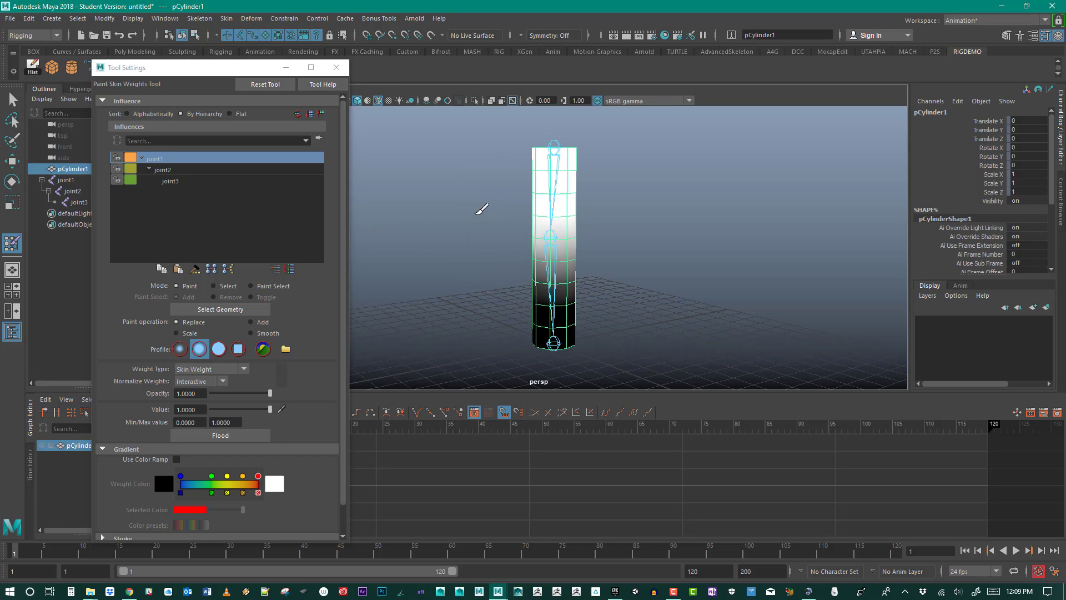
pyautogui.keyDown('alt'); pyautogui.moveTo(481, 209); pyautogui.dragTo(537, 208); pyautogui.keyUp('alt')
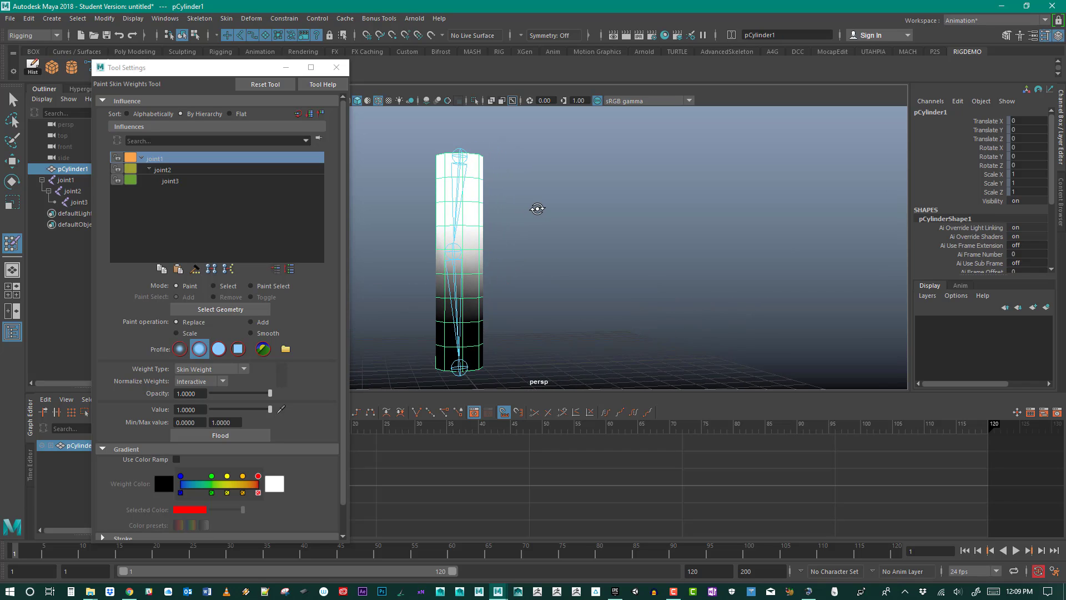
# - Display the joint2 influence and examine its weights around the cylinder
pyautogui.click(166, 170)
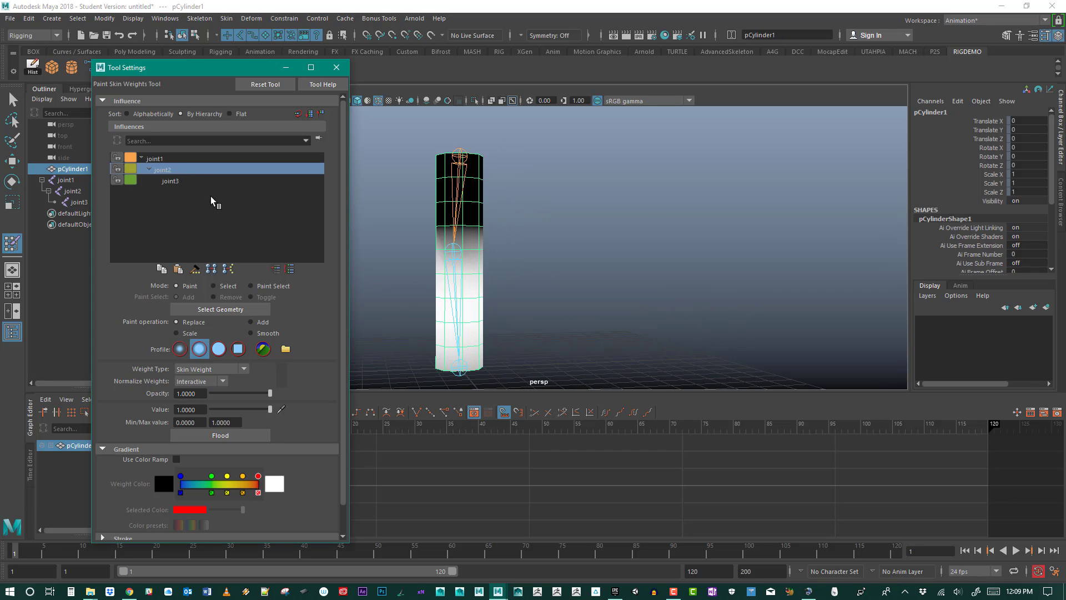
pyautogui.moveTo(461, 304); pyautogui.dragTo(477, 287)
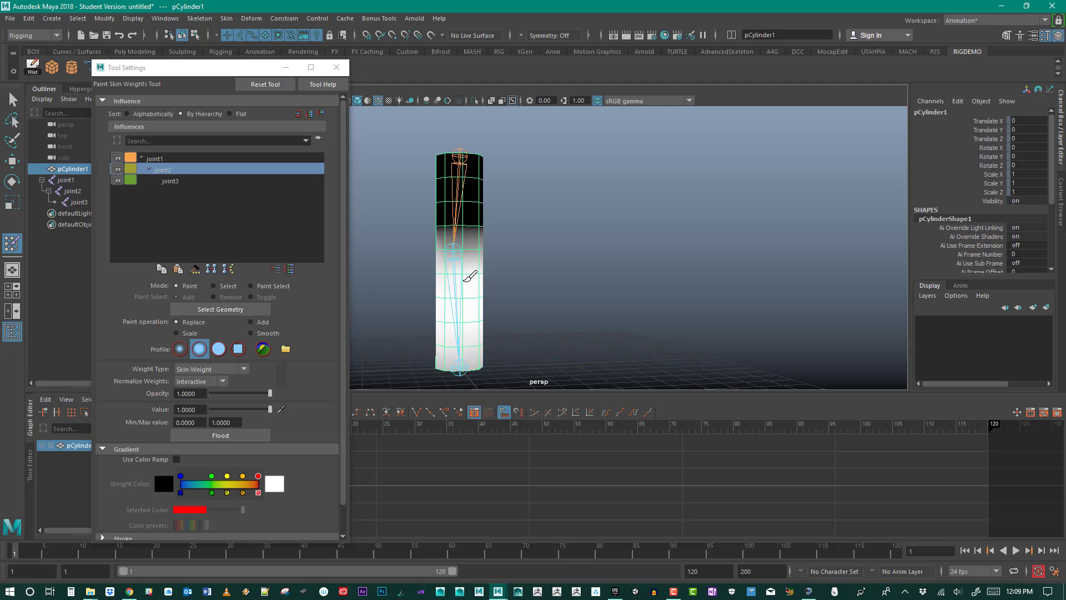
pyautogui.keyDown('alt'); pyautogui.moveTo(497, 289); pyautogui.dragTo(368, 292); pyautogui.keyUp('alt')
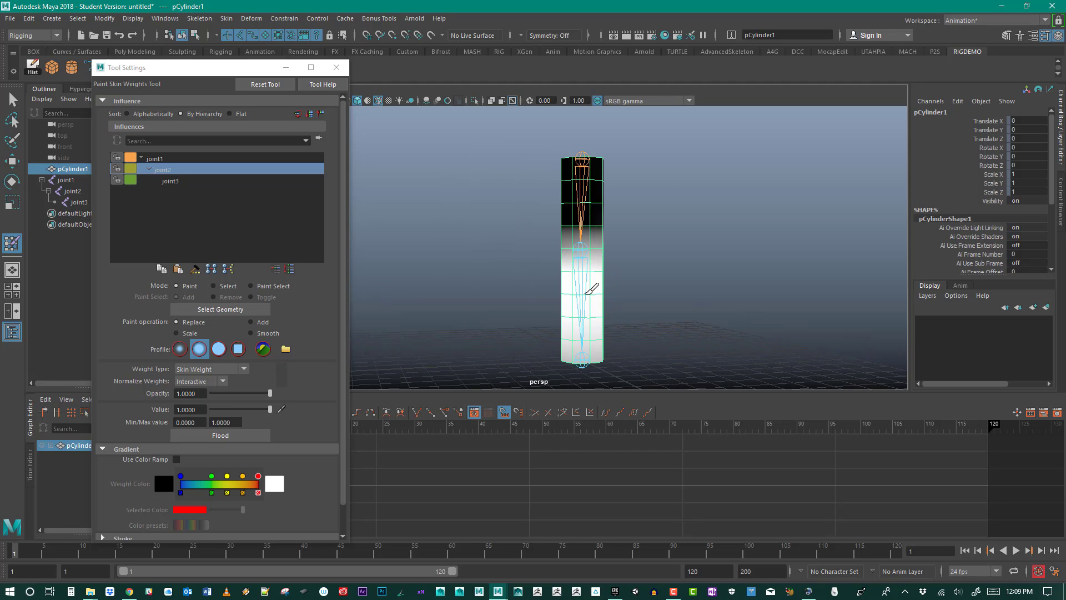
pyautogui.keyDown('alt'); pyautogui.moveTo(476, 322); pyautogui.dragTo(542, 311); pyautogui.keyUp('alt')
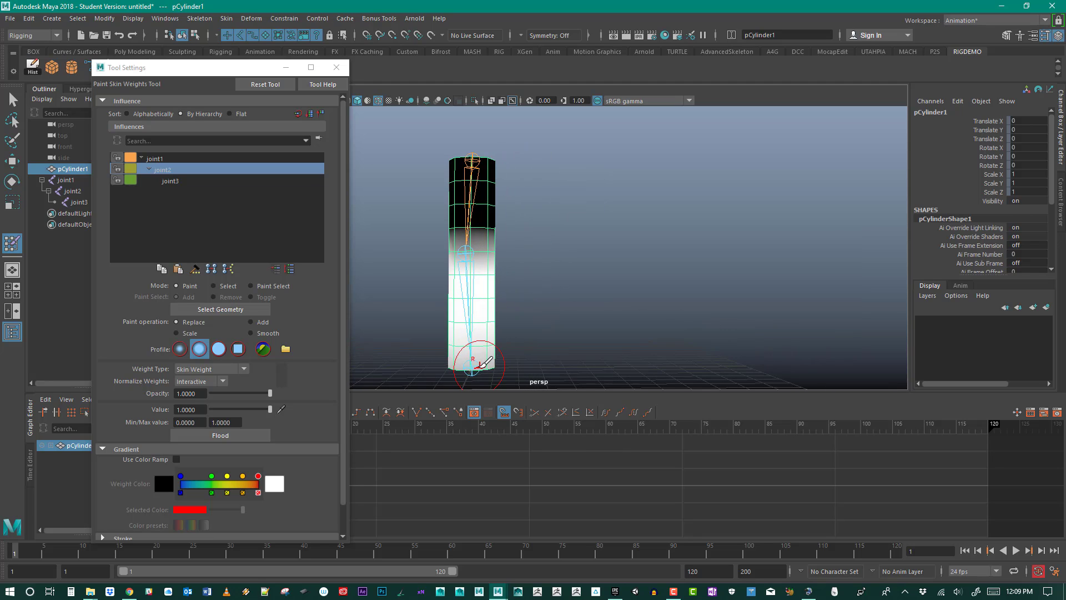
# - Paint joint3's skin weights at full value around the cylinder's bottom end with the Replace operation
pyautogui.click(171, 181)
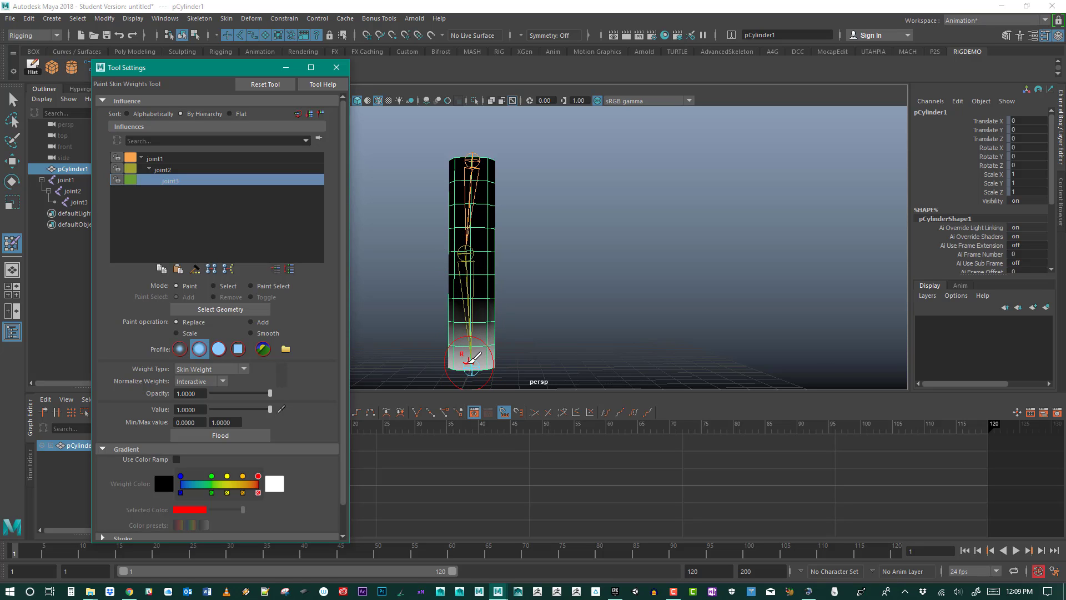
pyautogui.click(485, 361)
pyautogui.moveTo(481, 366)
pyautogui.mouseDown()
pyautogui.moveTo(454, 362)
pyautogui.moveTo(591, 361)
pyautogui.moveTo(609, 346)
pyautogui.moveTo(493, 373)
pyautogui.moveTo(506, 362)
pyautogui.moveTo(517, 370)
pyautogui.mouseUp()
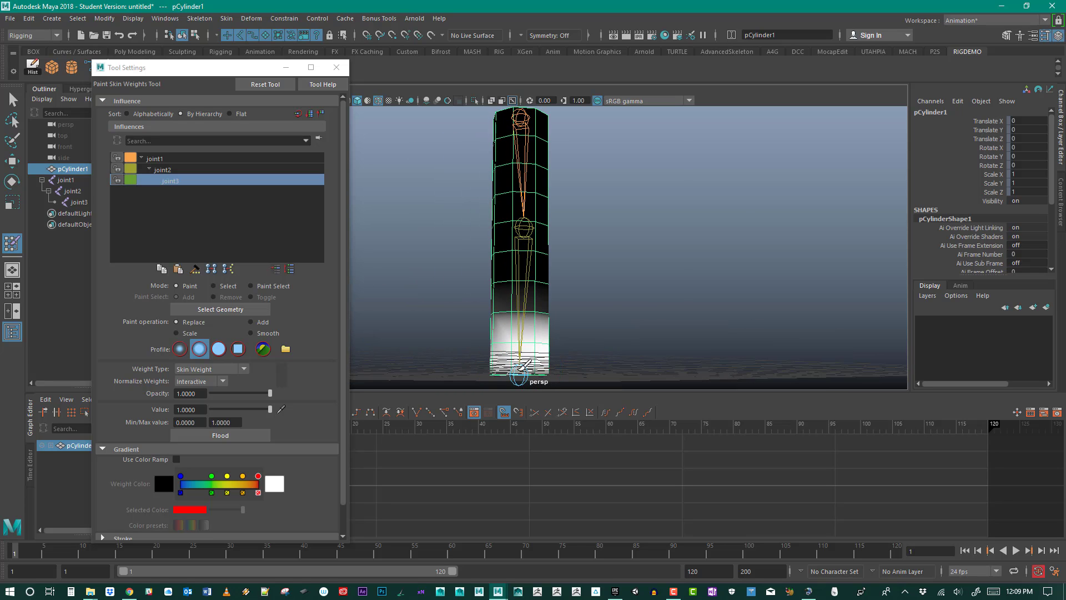
pyautogui.moveTo(442, 349)
pyautogui.keyDown('alt'); pyautogui.mouseDown()
pyautogui.moveTo(641, 366)
pyautogui.moveTo(655, 346)
pyautogui.moveTo(658, 365)
pyautogui.moveTo(448, 324)
pyautogui.moveTo(394, 352)
pyautogui.moveTo(390, 342)
pyautogui.moveTo(438, 344)
pyautogui.mouseUp(); pyautogui.keyUp('alt')
pyautogui.keyDown('alt'); pyautogui.moveTo(255, 347); pyautogui.dragTo(433, 310); pyautogui.keyUp('alt')
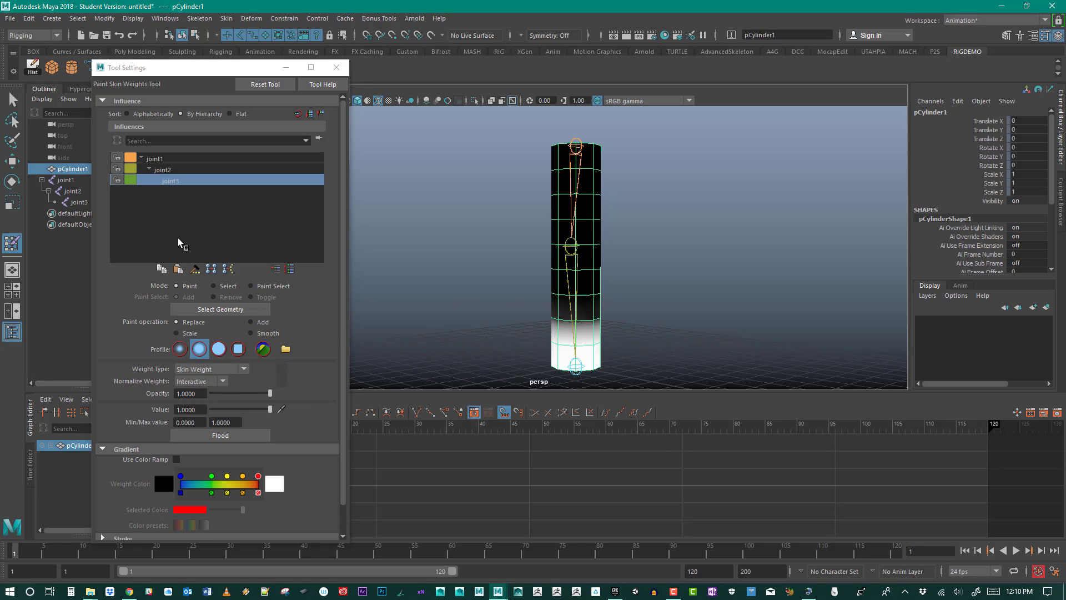
# - Smooth joint2's weights near the cylinder's bottom end, and set the paint operation back to Replace
pyautogui.click(167, 171)
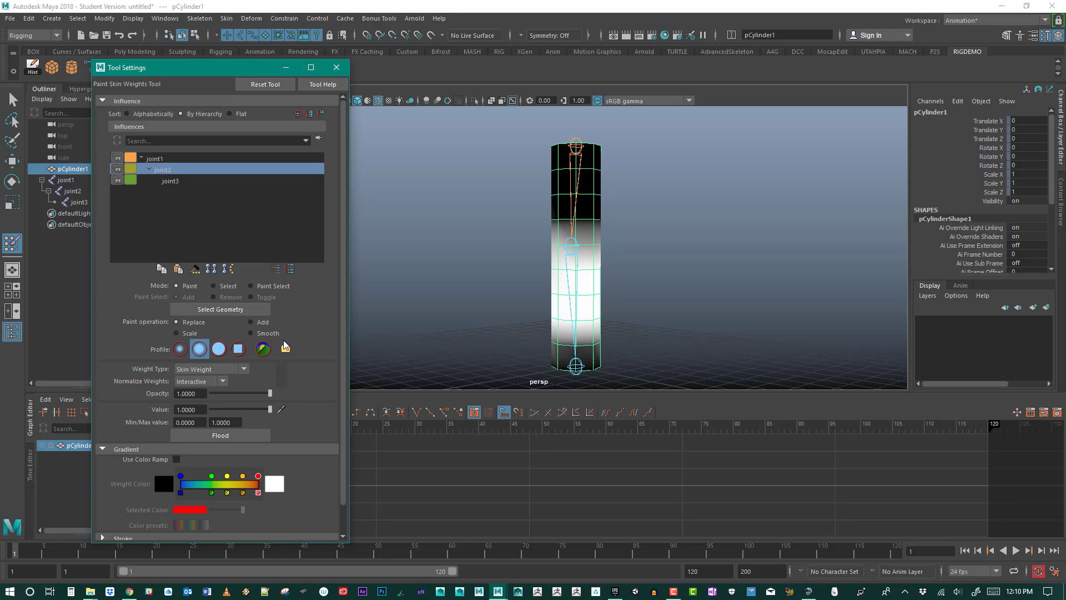
pyautogui.click(267, 333)
pyautogui.moveTo(593, 333); pyautogui.dragTo(581, 323)
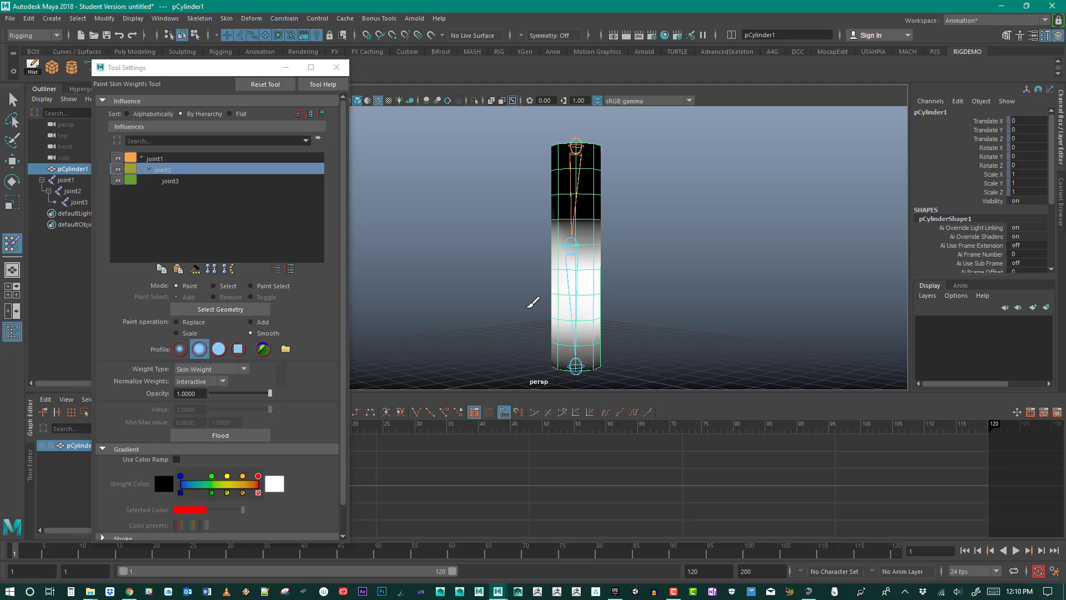
pyautogui.click(186, 322)
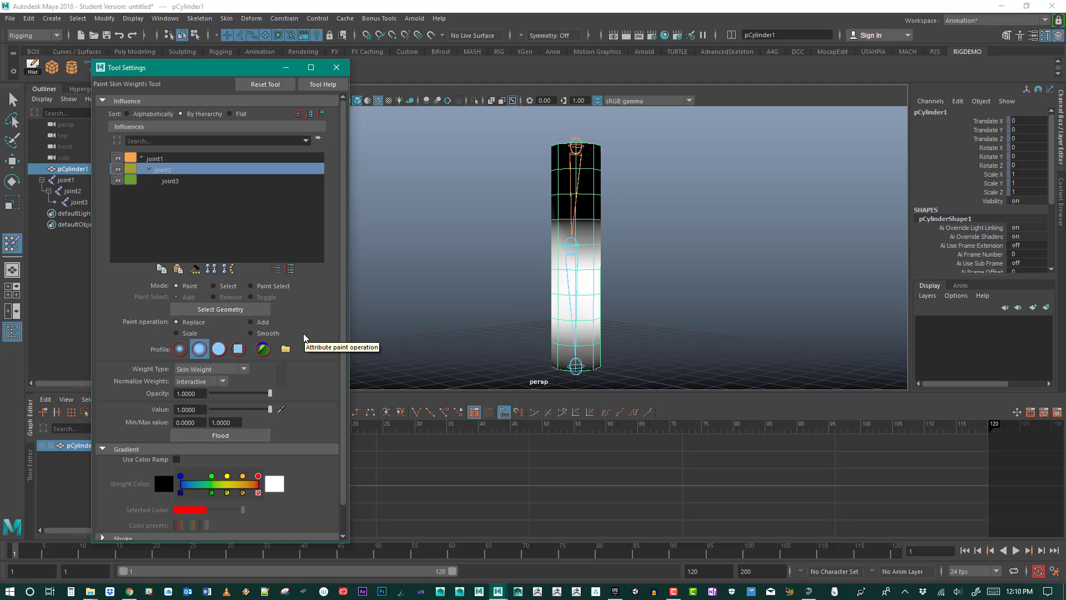
# - Close the paint tool settings and leave weight painting for the Select tool
pyautogui.click(336, 68)
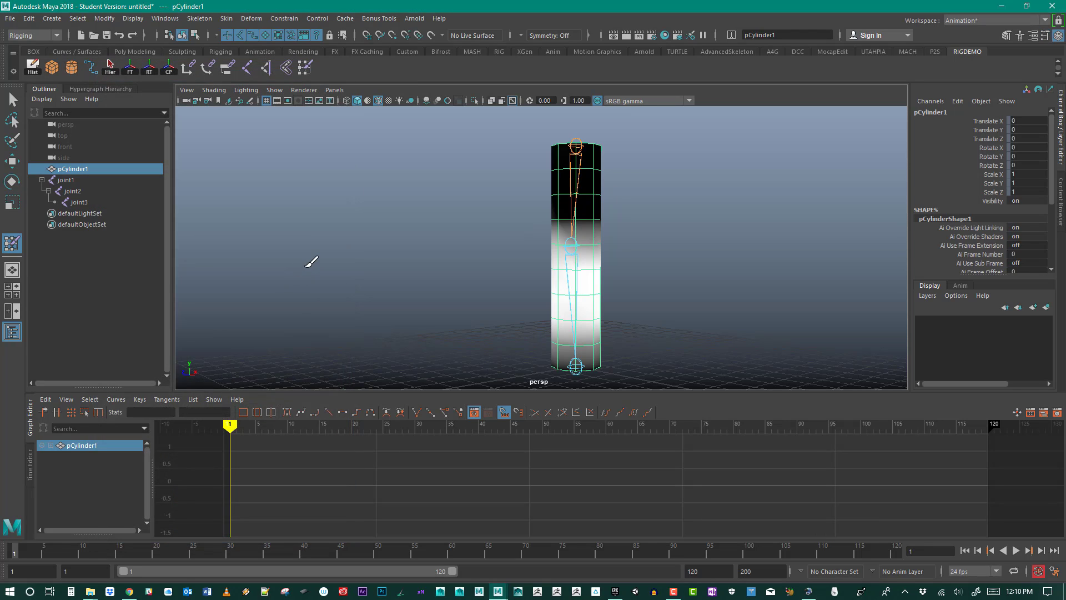
pyautogui.press('q')
pyautogui.keyDown('alt'); pyautogui.moveTo(453, 294); pyautogui.dragTo(343, 260, button='middle'); pyautogui.keyUp('alt')
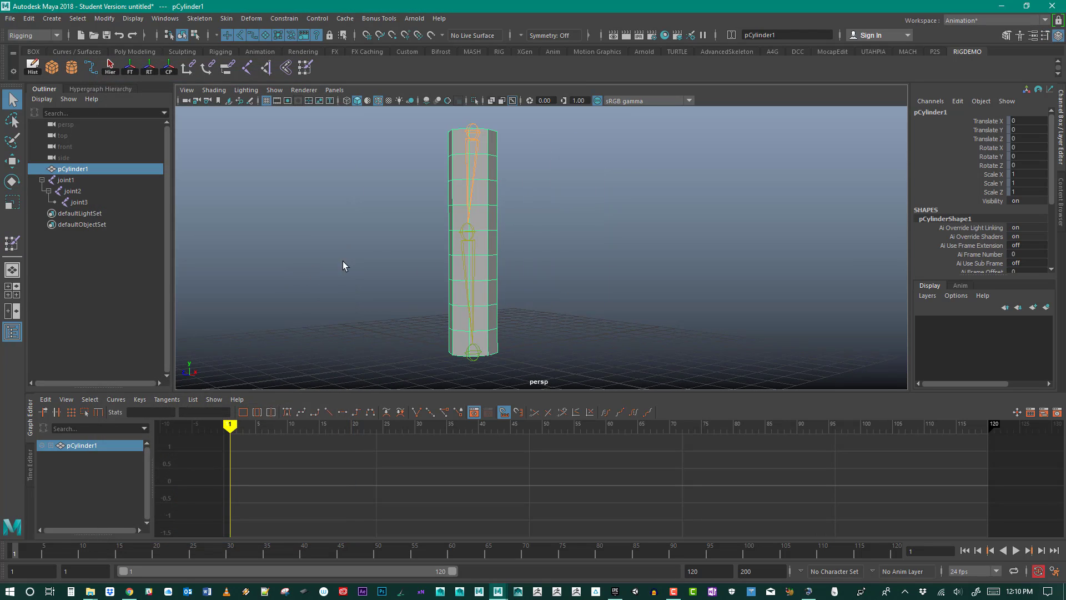
# - Test the cylinder's bend by rotating joint2 about 68.5 degrees around Z, undo the rotation and clear the selection
pyautogui.moveTo(521, 287); pyautogui.dragTo(520, 286)
pyautogui.press('e')
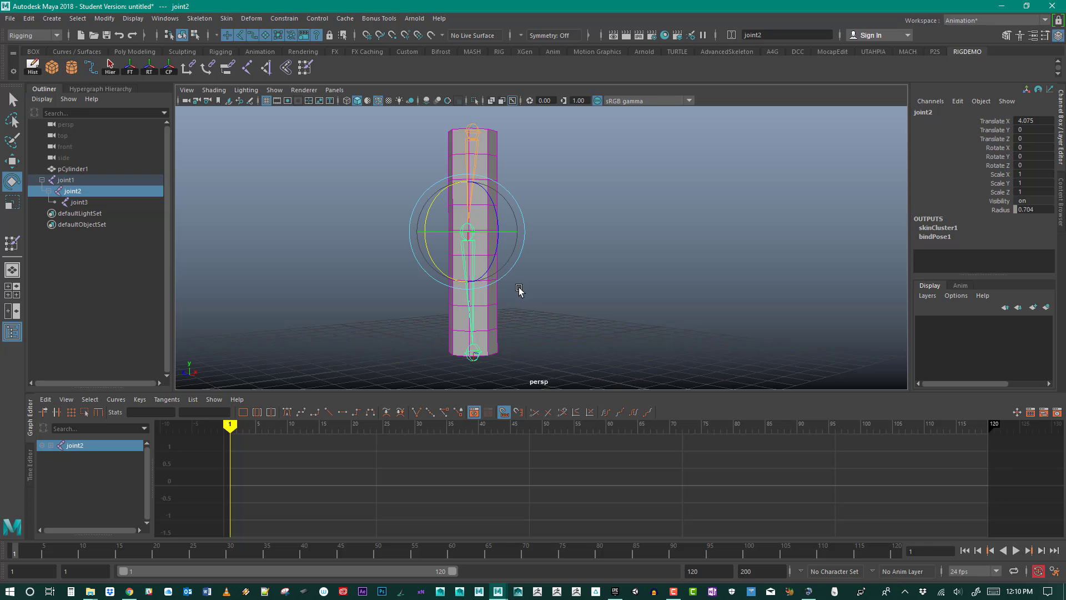
pyautogui.keyDown('alt'); pyautogui.moveTo(435, 288); pyautogui.dragTo(465, 249); pyautogui.keyUp('alt')
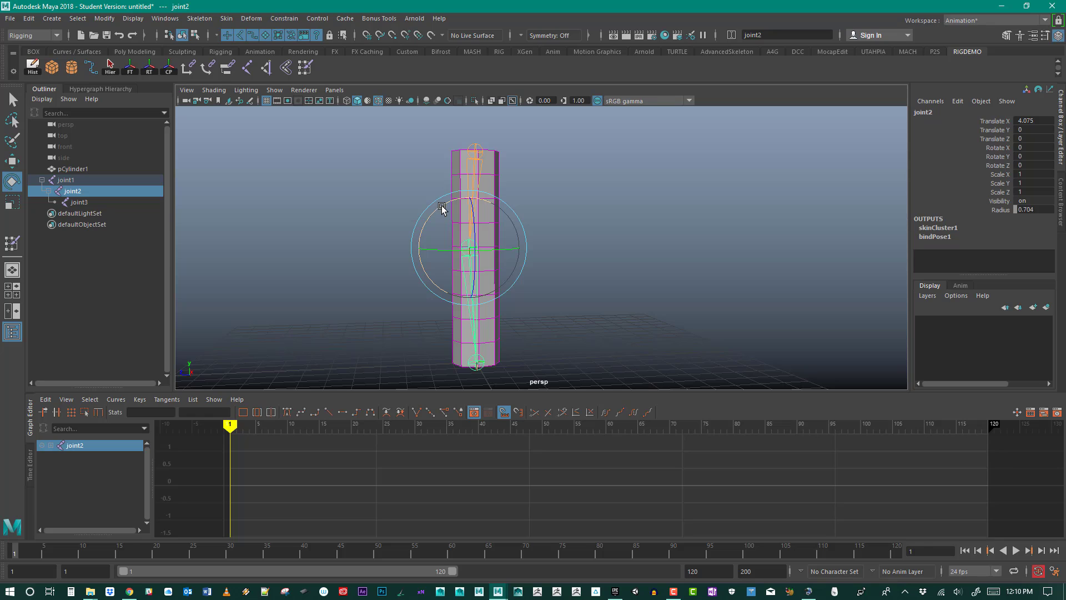
pyautogui.moveTo(442, 208); pyautogui.dragTo(486, 239)
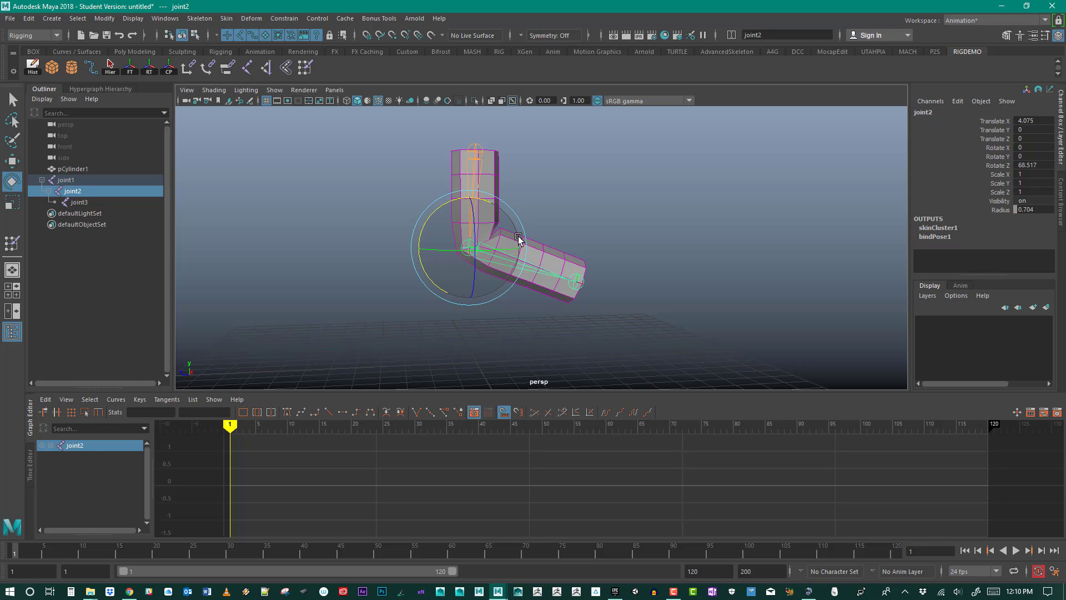
pyautogui.hotkey('ctrl', 'z')
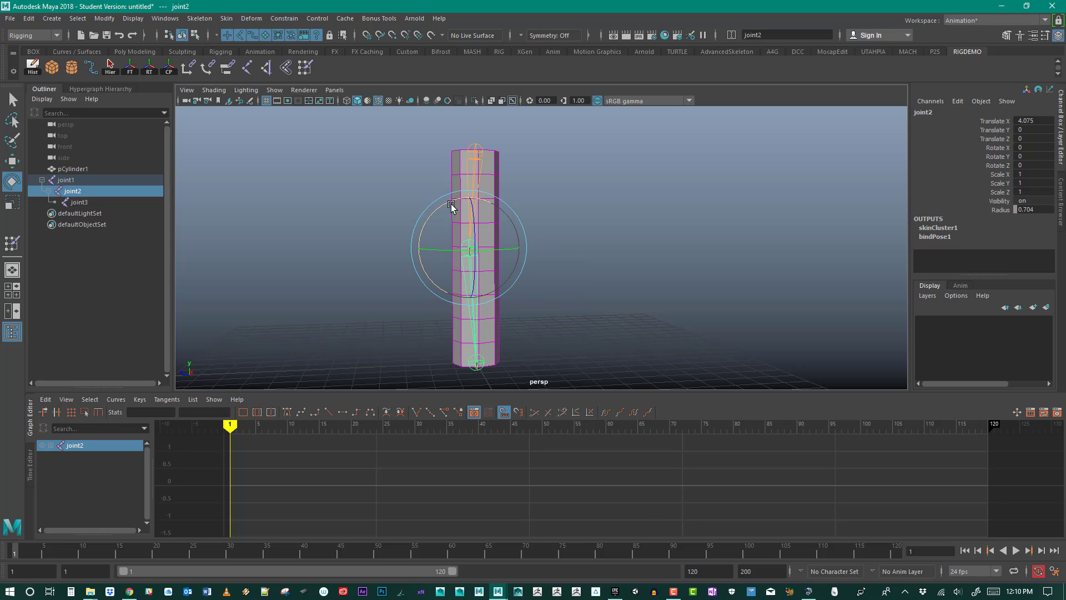
pyautogui.click(273, 199)
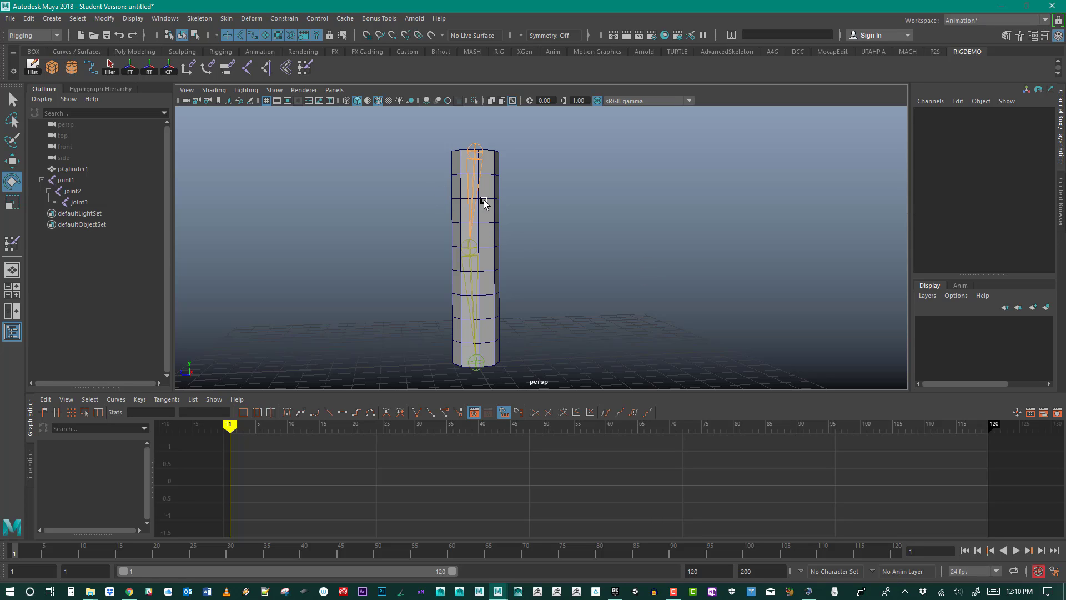
pyautogui.keyDown('alt'); pyautogui.moveTo(476, 265); pyautogui.dragTo(469, 241); pyautogui.keyUp('alt')
pyautogui.click(473, 246)
pyautogui.click(540, 217)
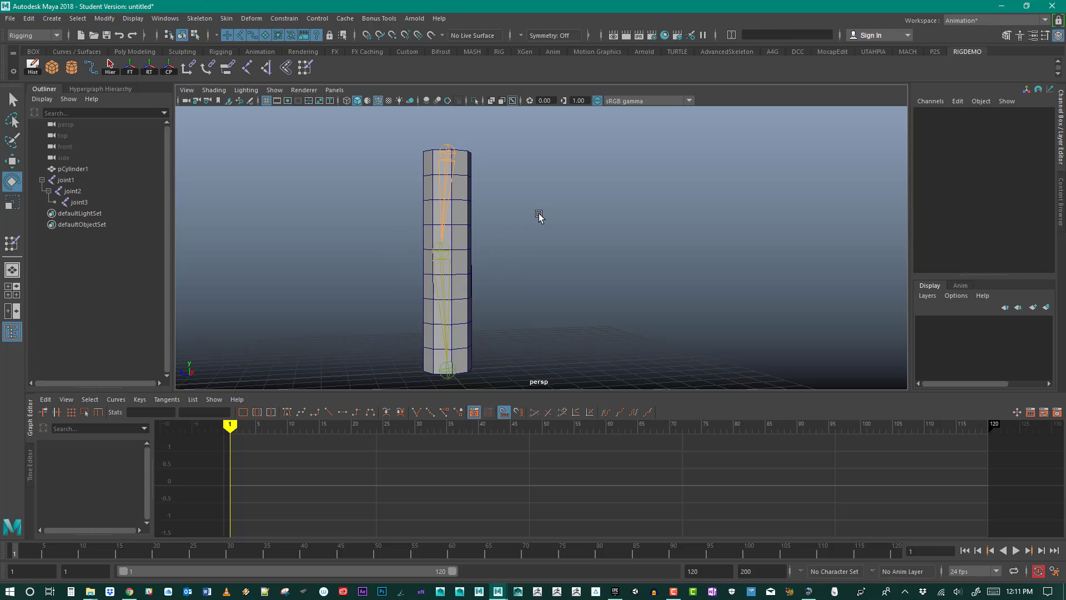
pyautogui.keyDown('alt'); pyautogui.moveTo(541, 217); pyautogui.dragTo(502, 237); pyautogui.keyUp('alt')
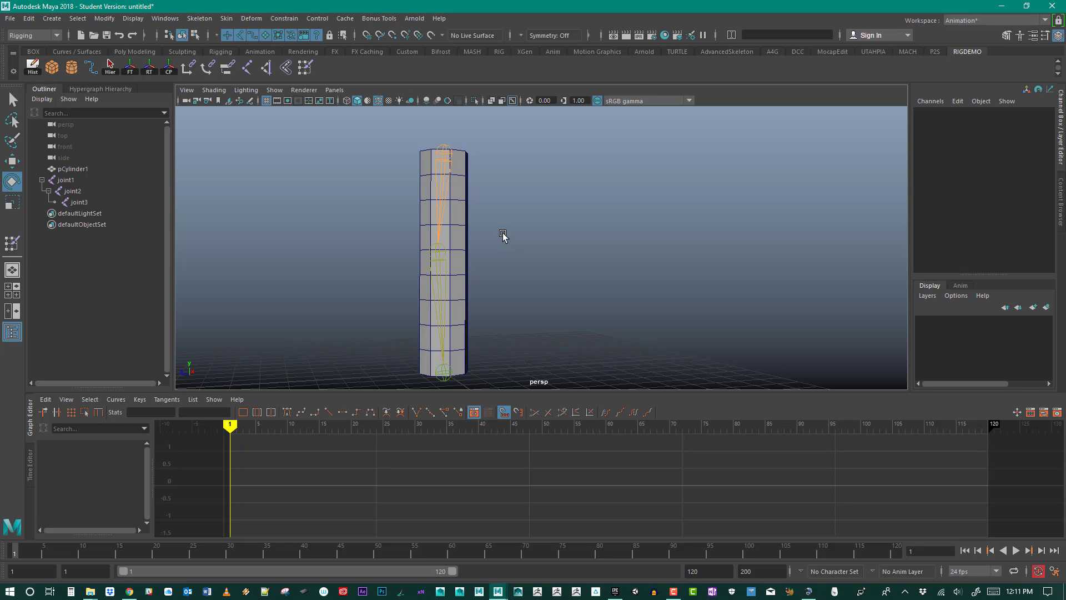
pyautogui.moveTo(503, 236)
pyautogui.keyDown('alt'); pyautogui.mouseDown()
pyautogui.moveTo(442, 214)
pyautogui.moveTo(540, 254)
pyautogui.moveTo(429, 221)
pyautogui.moveTo(544, 242)
pyautogui.moveTo(519, 242)
pyautogui.mouseUp(); pyautogui.keyUp('alt')
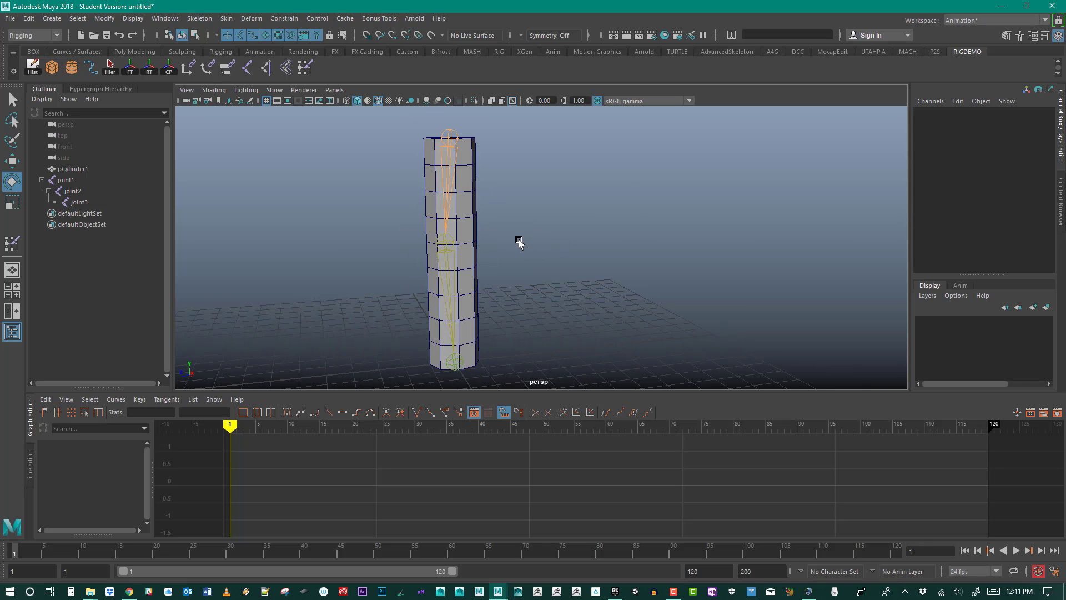